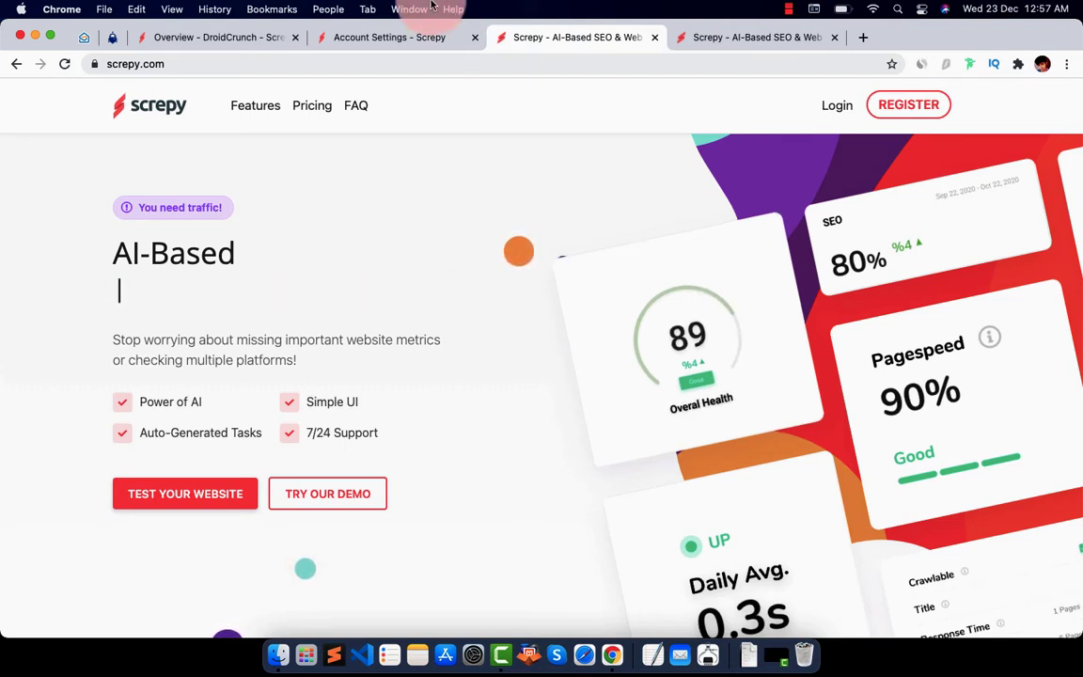
Switch to the Screpy dashboard that is already signed in and open the DroidCrunch project
left_click(382, 47)
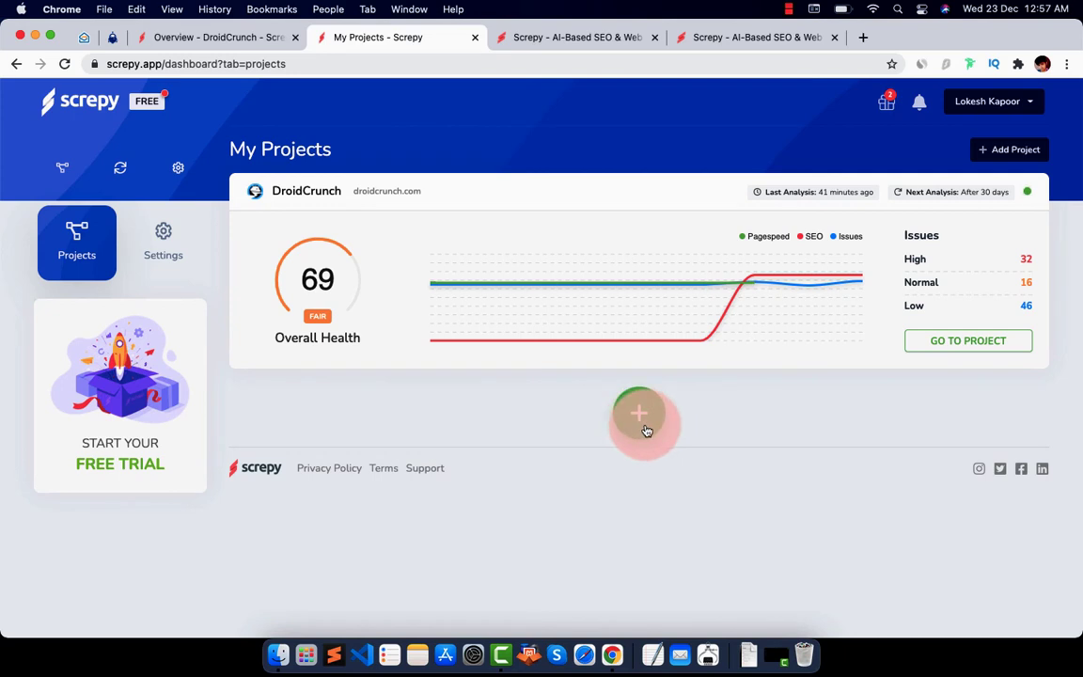
mouse_move(660, 340)
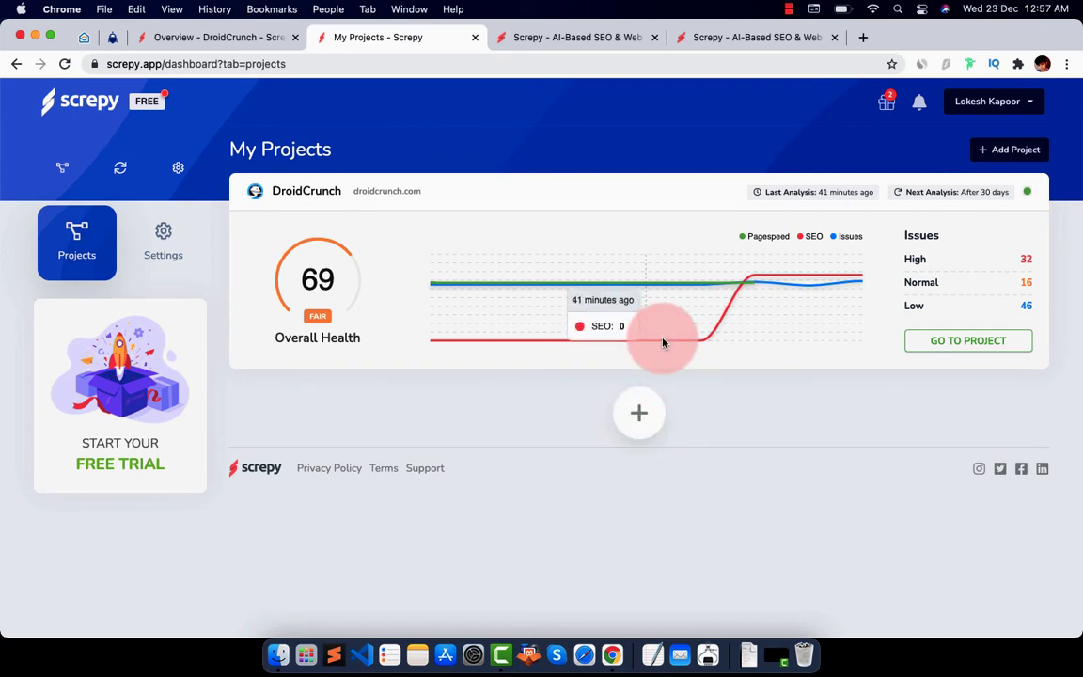
left_click(310, 190)
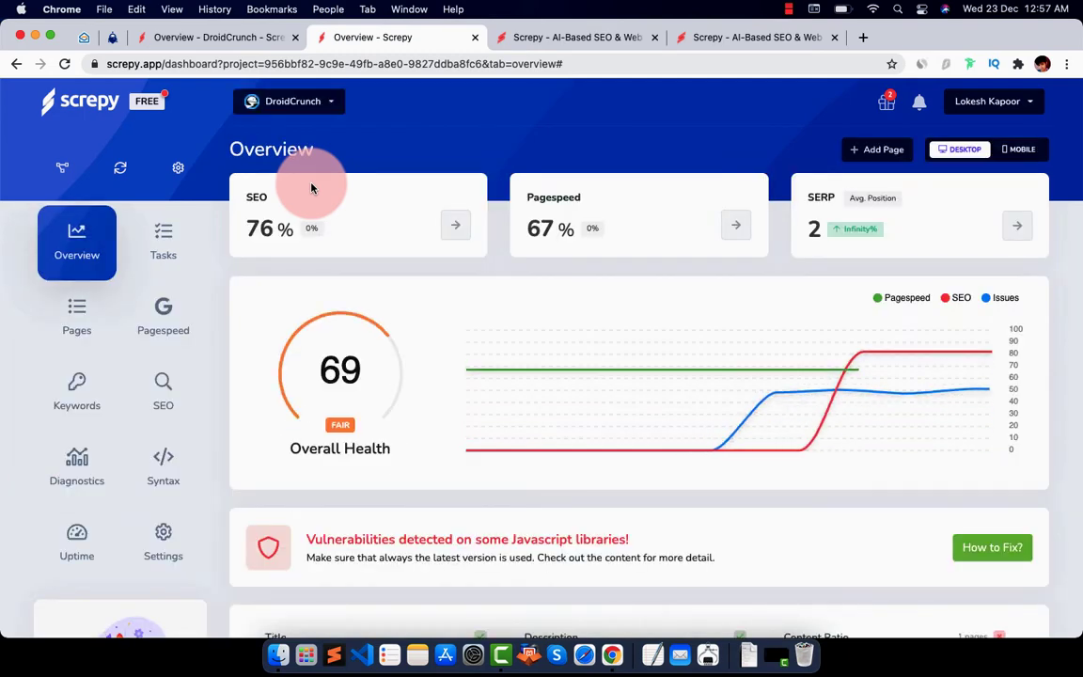
Examine the project overview's SEO, Pagespeed and SERP scores, the overall health chart, the vulnerability notice and the audit checklist
scroll(711, 404, "down", 3)
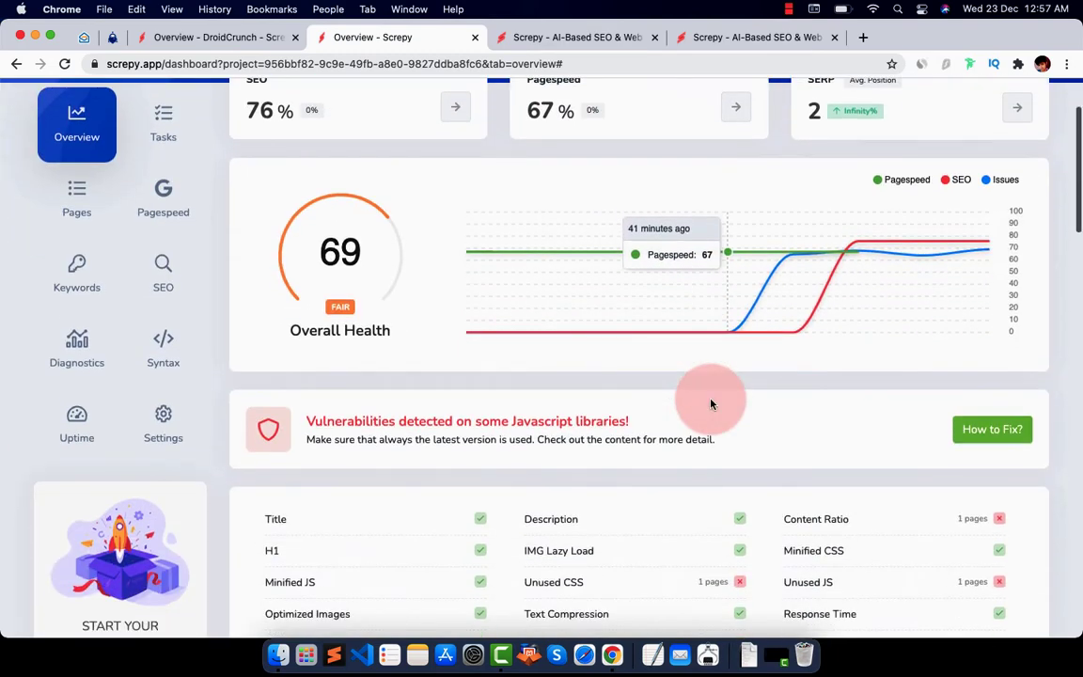
scroll(711, 404, "up", 3)
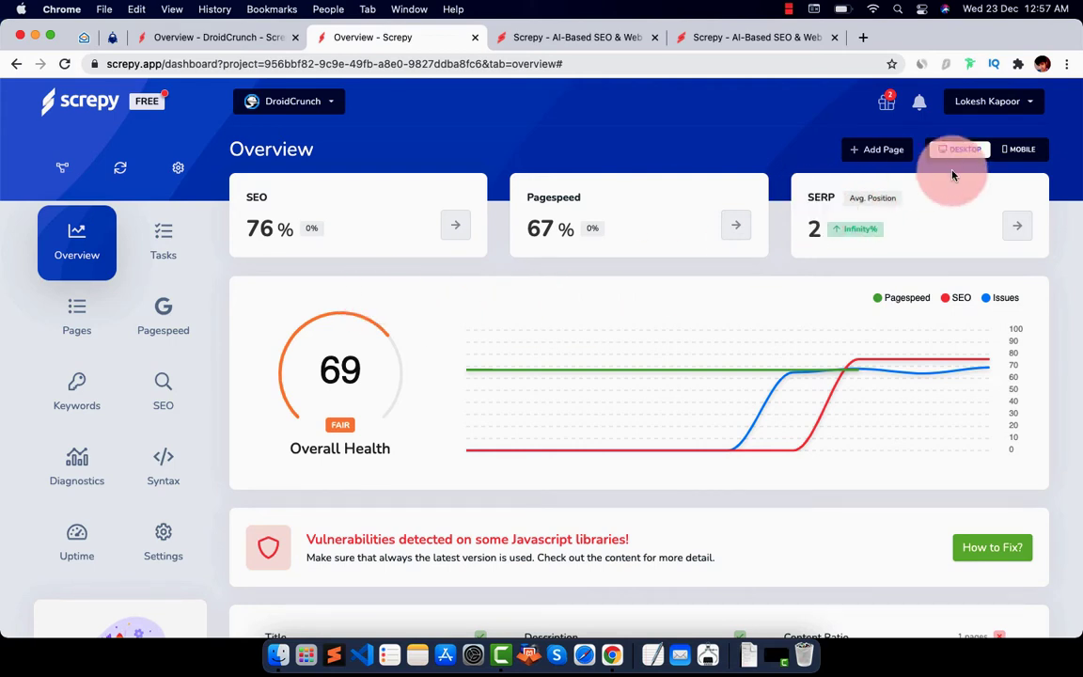
scroll(423, 268, "down", 1)
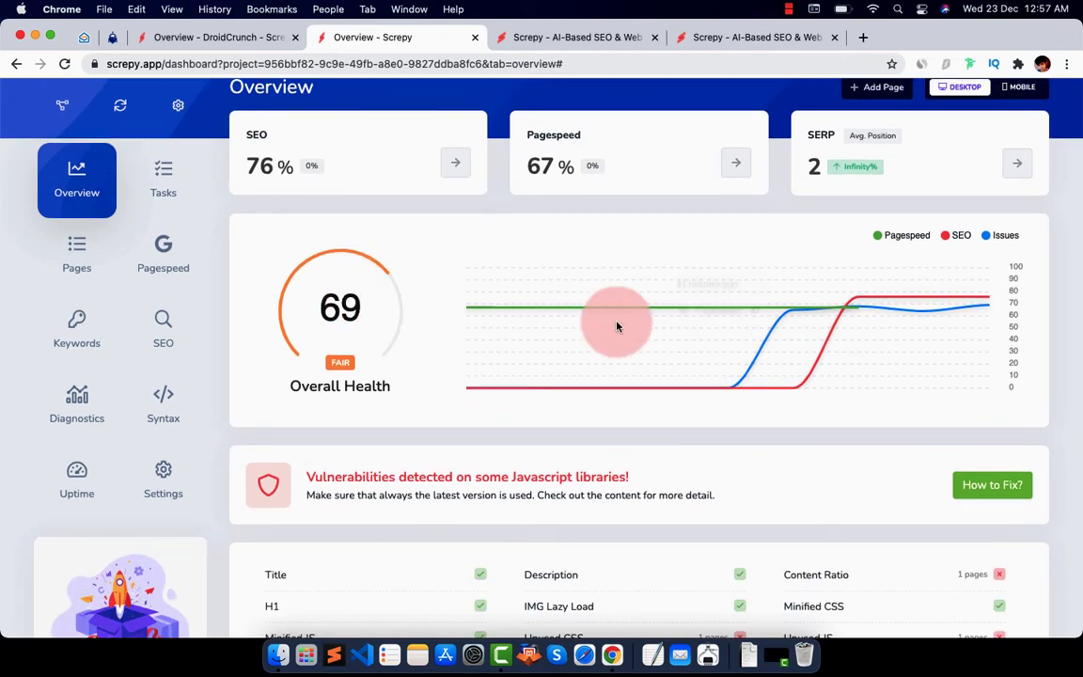
scroll(653, 354, "down", 1)
scroll(653, 353, "down", 1)
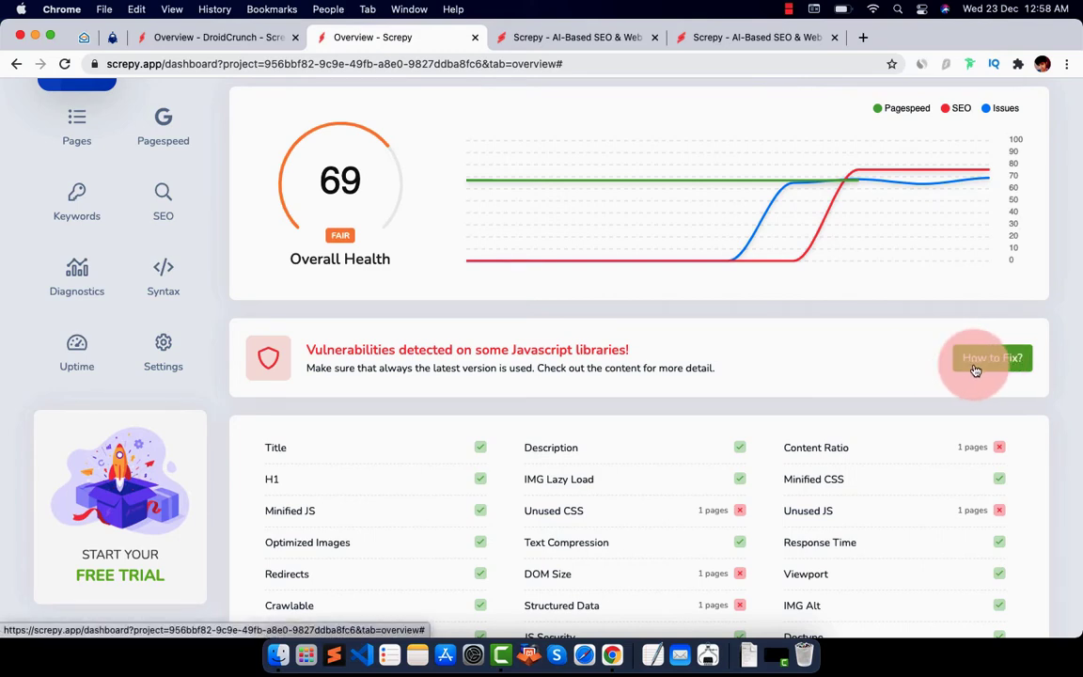
scroll(853, 369, "down", 2)
scroll(851, 366, "down", 1)
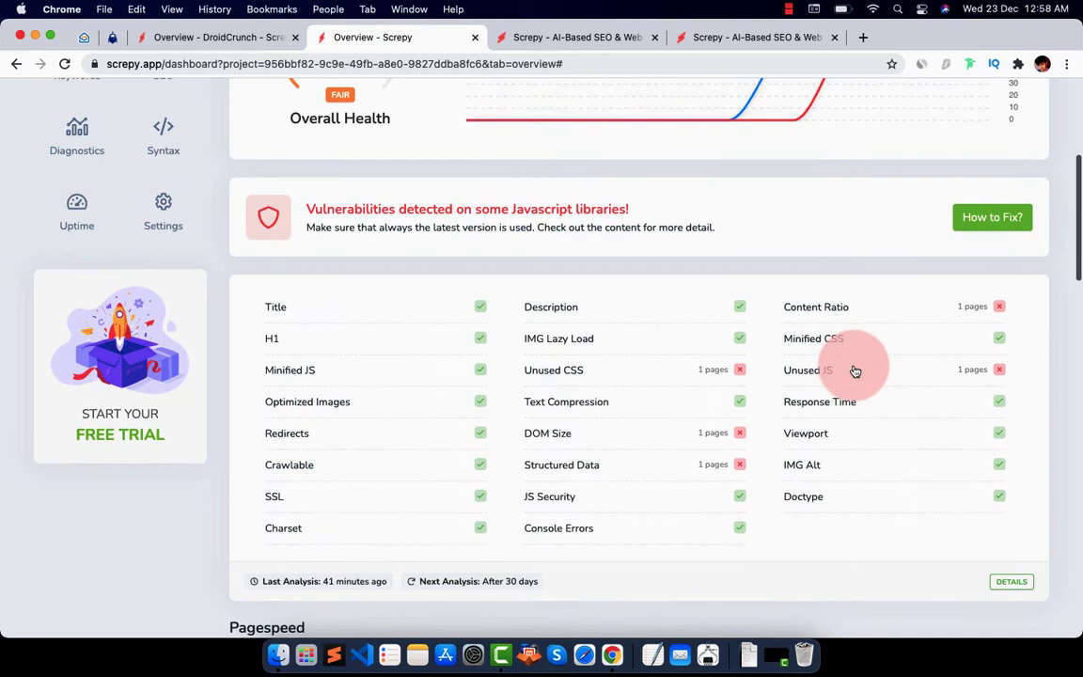
scroll(893, 415, "down", 2)
scroll(893, 415, "down", 1)
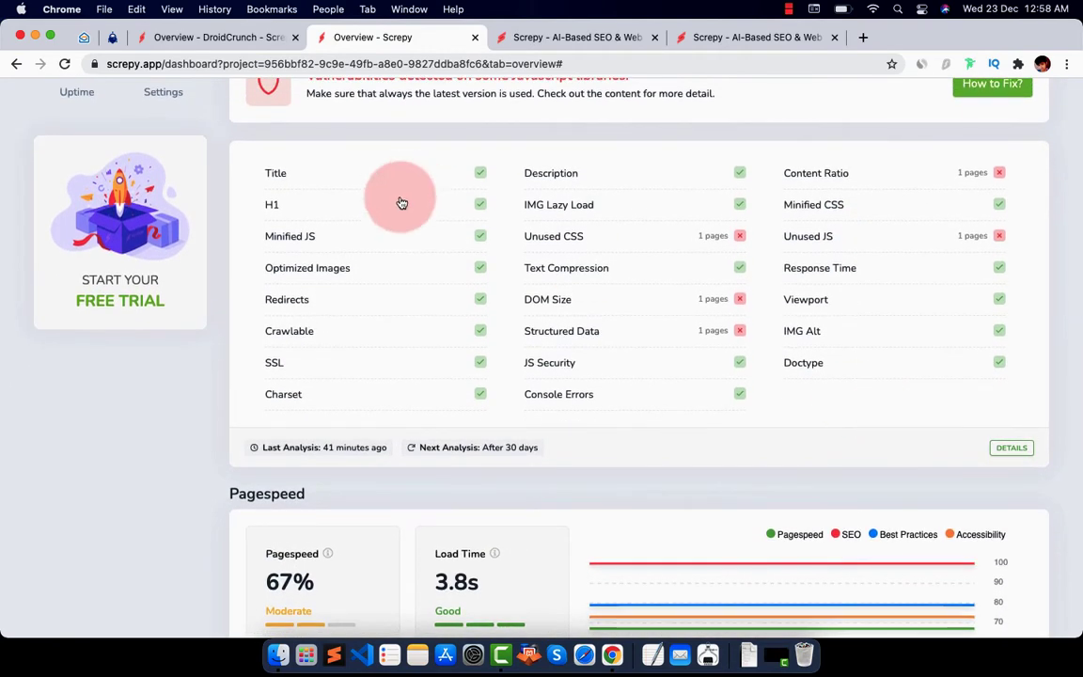
scroll(396, 208, "up", 1)
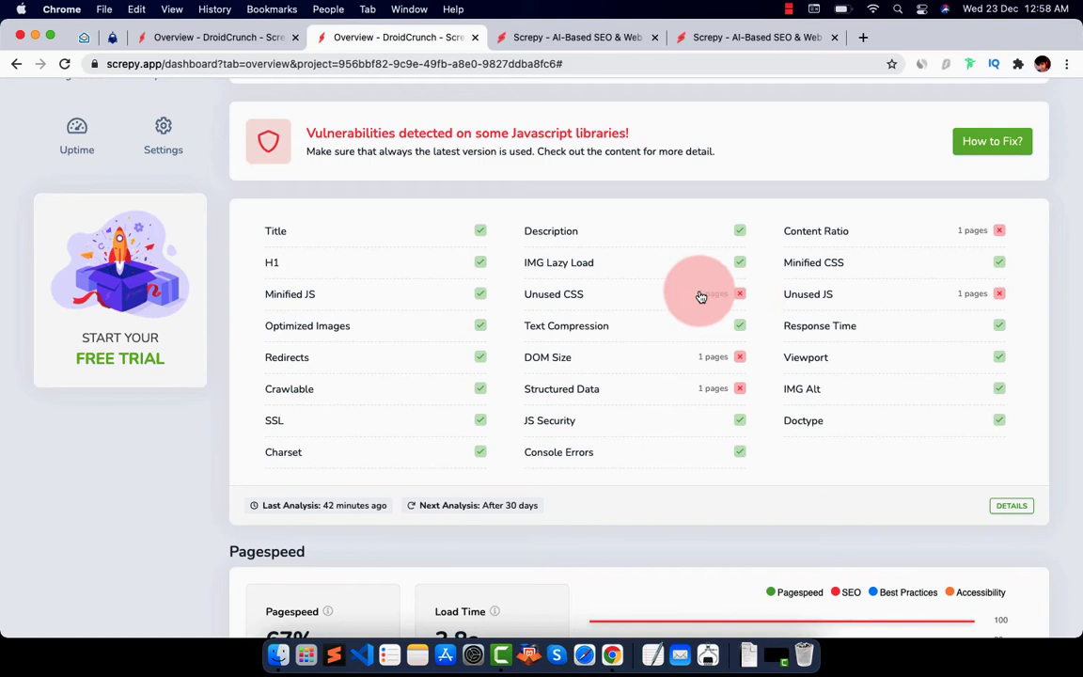
Open the Unused CSS issue, highlight its details paragraph, and bring up its More Details article in a new browser tab
left_click(563, 303)
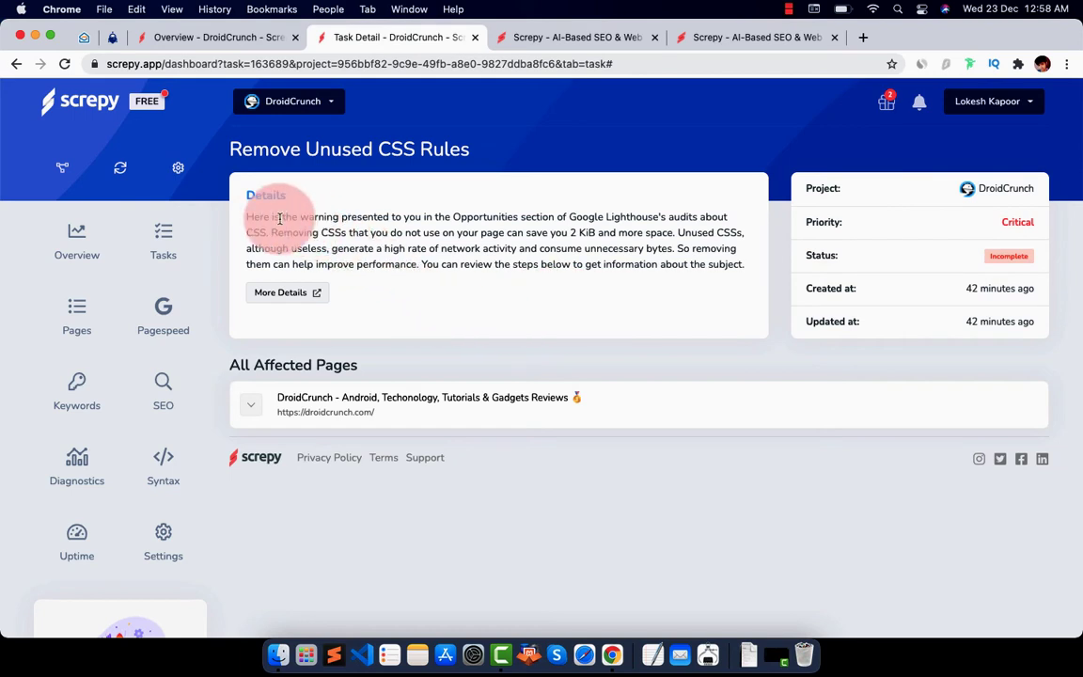
triple_click(357, 239)
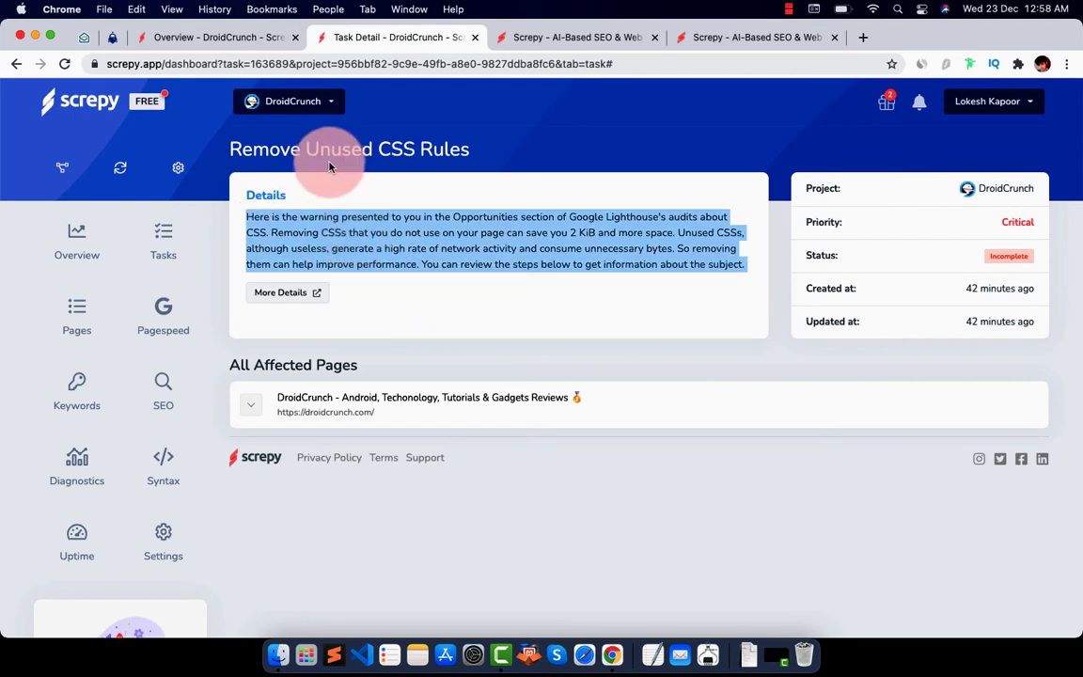
right_click(317, 292)
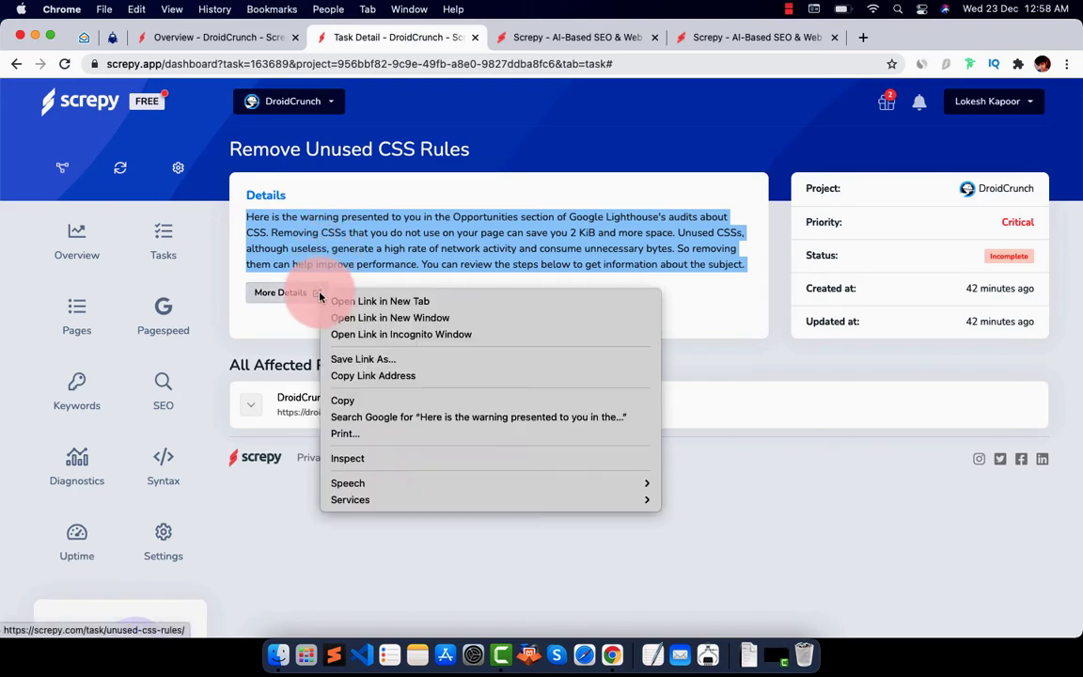
left_click(334, 301)
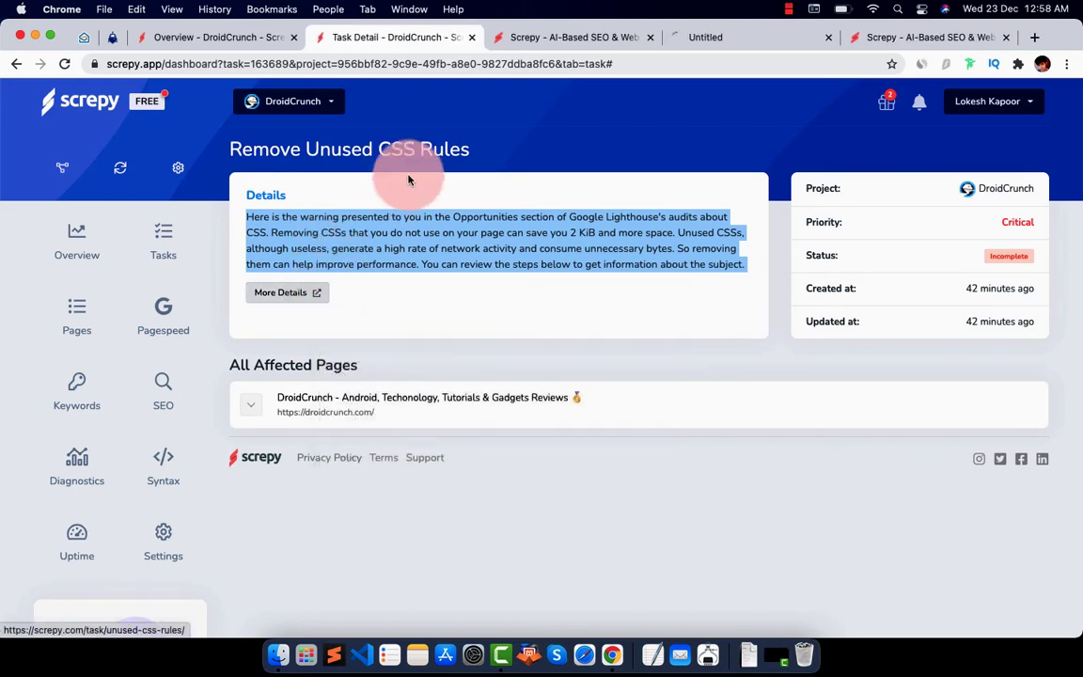
left_click(694, 39)
Read through the Remove unused CSS article, including its performance explanation and the section on detecting unused CSS
scroll(600, 318, "down", 5)
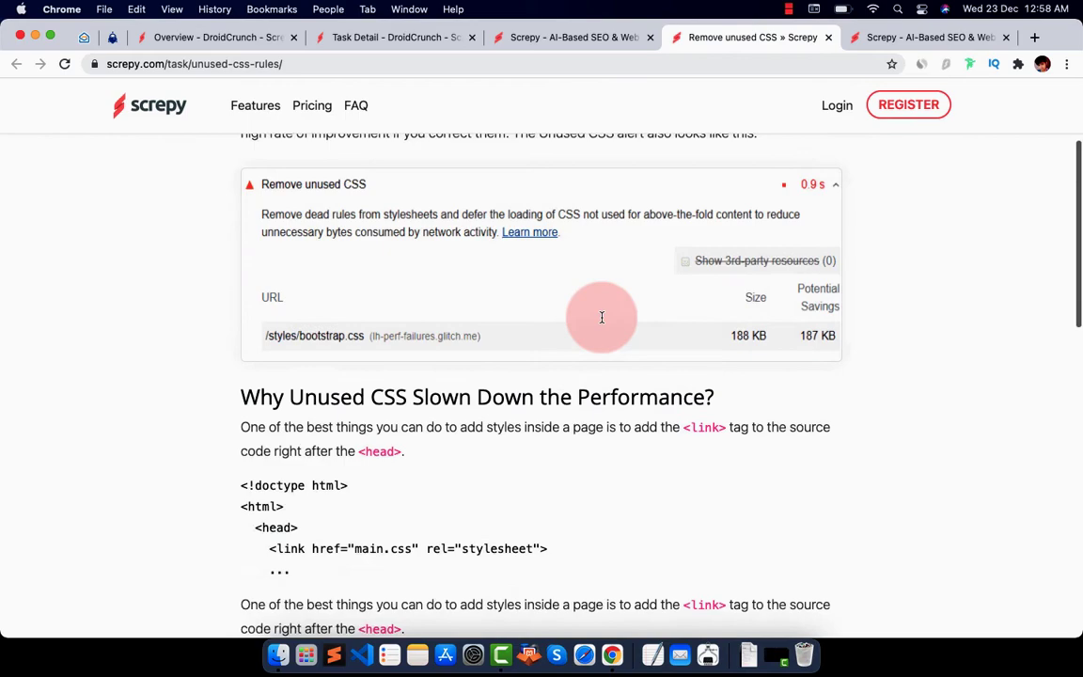
scroll(602, 321, "down", 5)
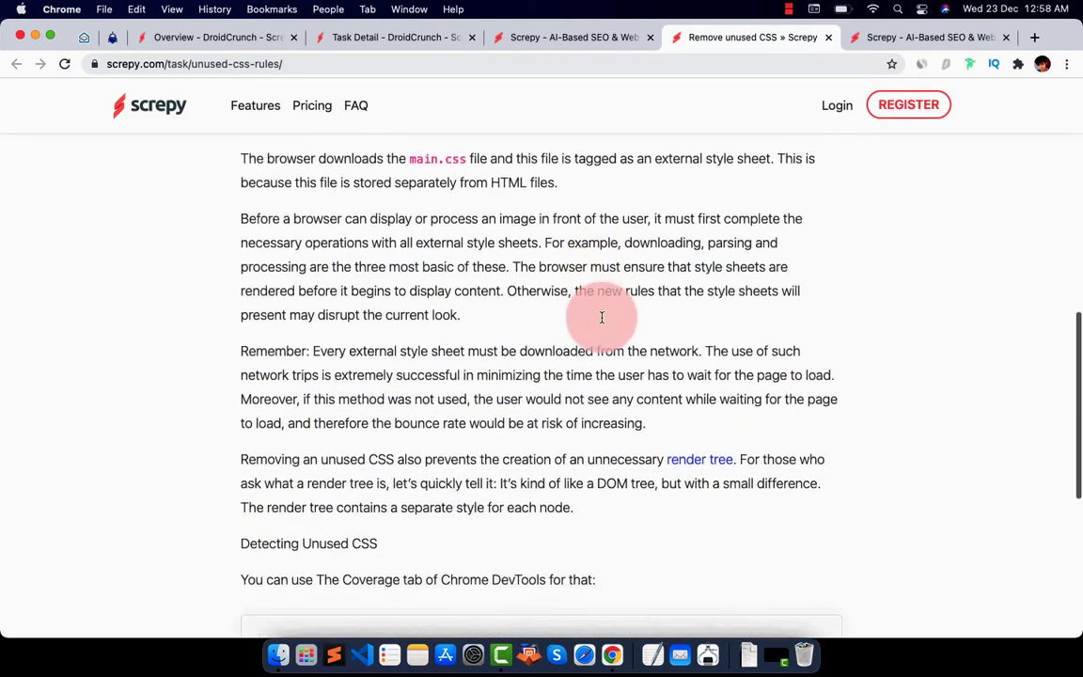
scroll(611, 314, "down", 3)
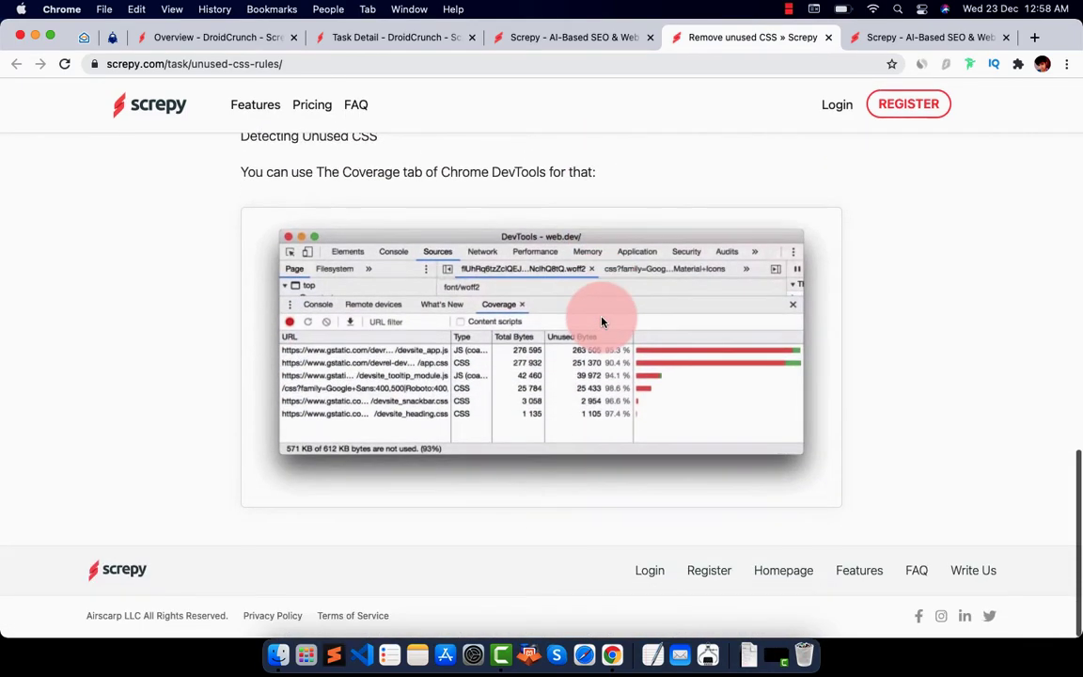
scroll(588, 321, "up", 6)
scroll(480, 263, "up", 3)
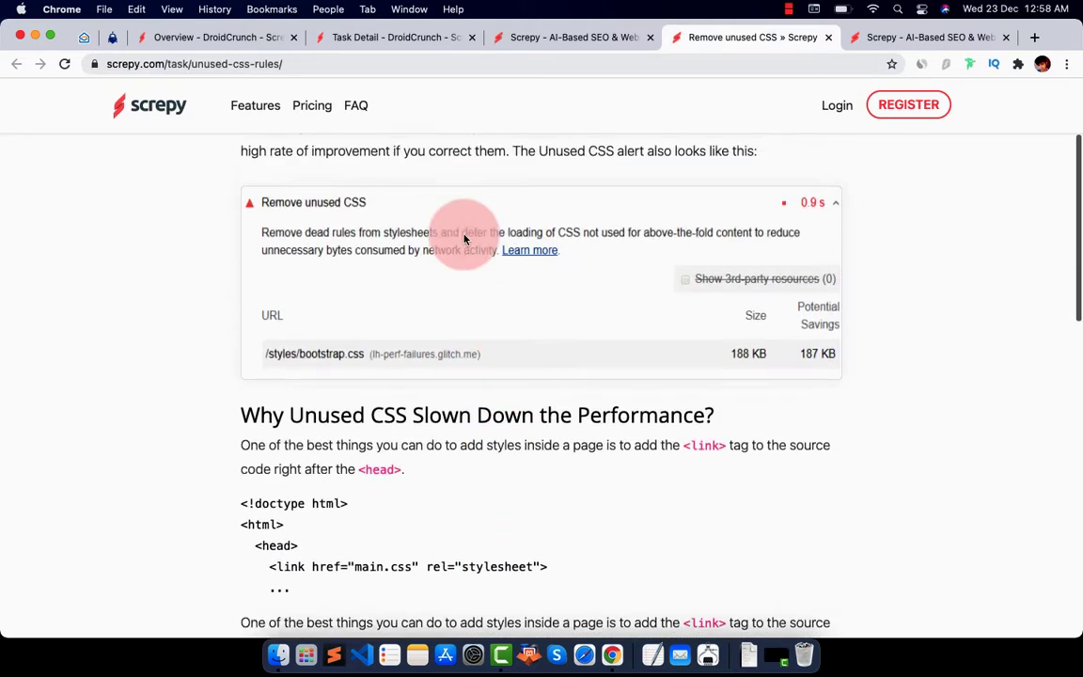
Return to the Remove Unused CSS Rules task and expand the affected DroidCrunch page to show its CSS file
left_click(423, 38)
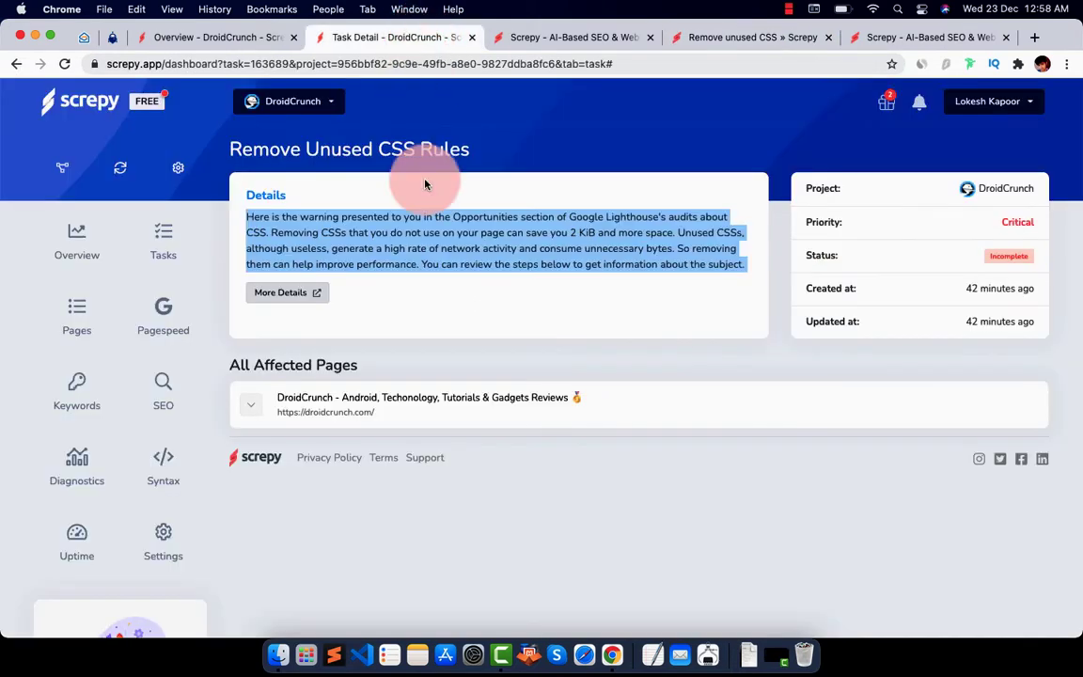
scroll(968, 337, "down", 1)
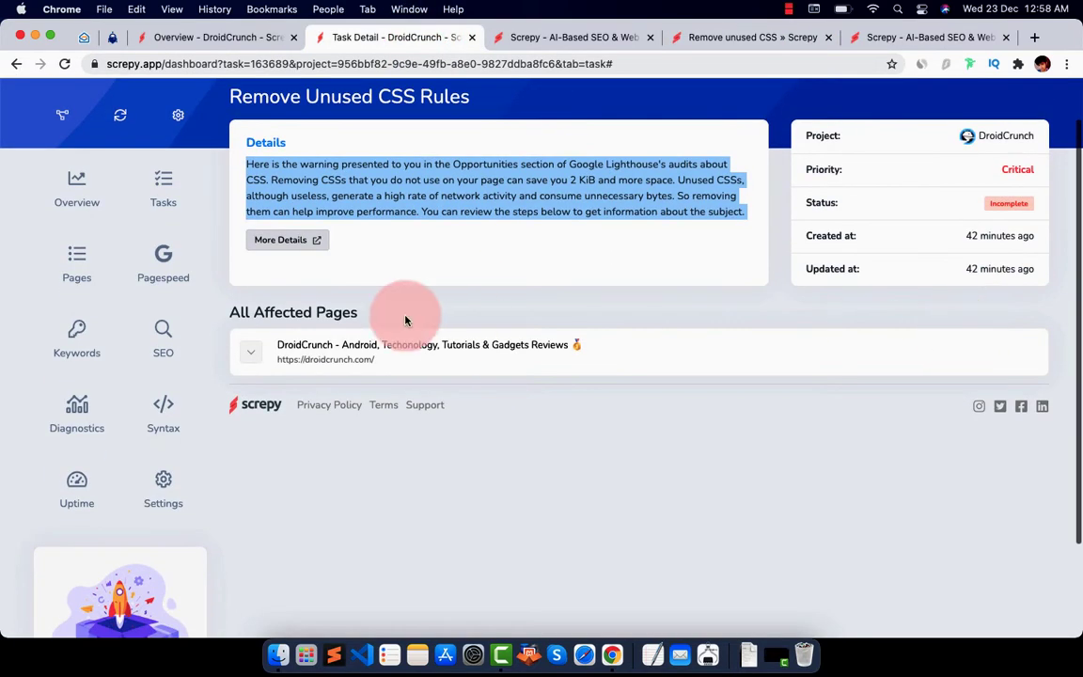
left_click(249, 355)
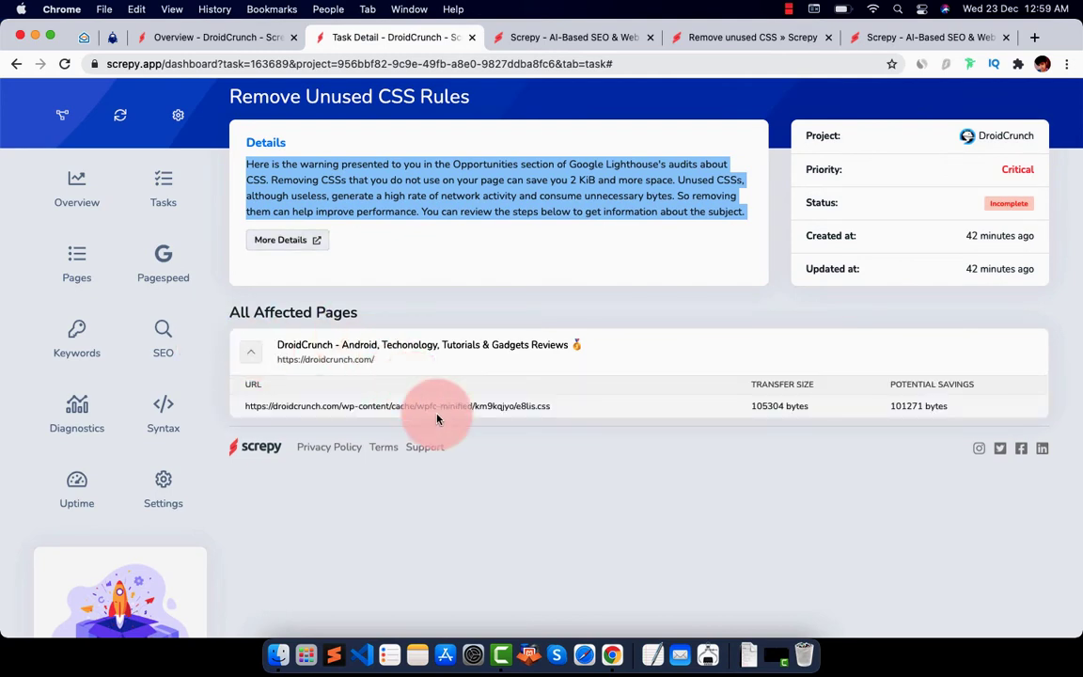
Go back to the project overview and open the full details of the audit checklist
left_click(77, 193)
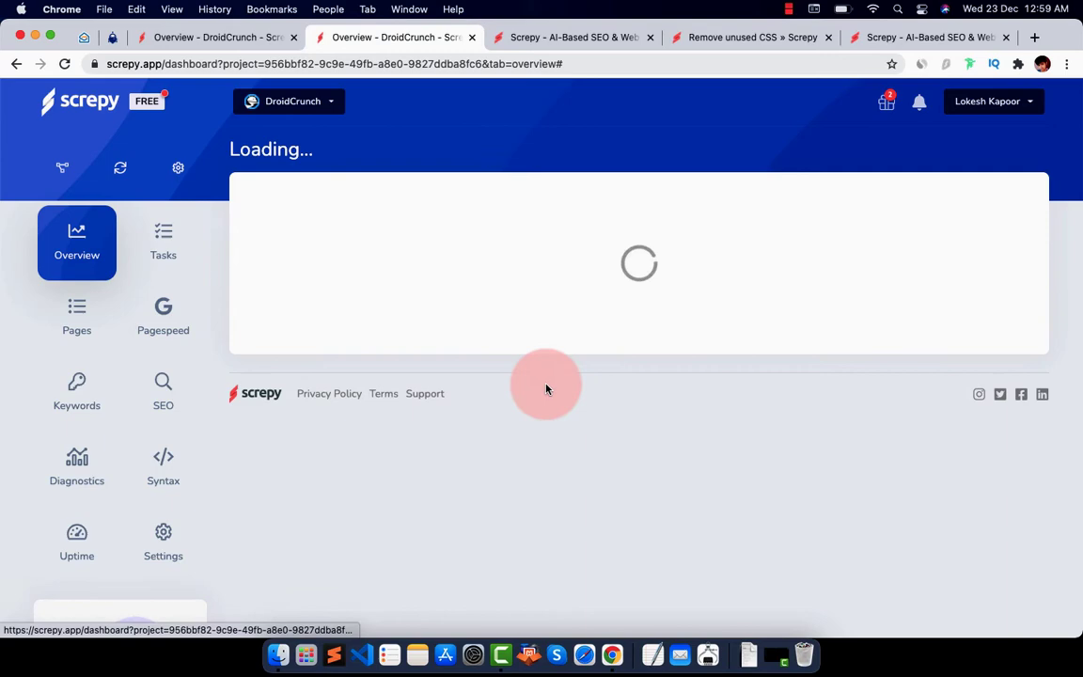
scroll(546, 386, "down", 10)
scroll(546, 388, "down", 2)
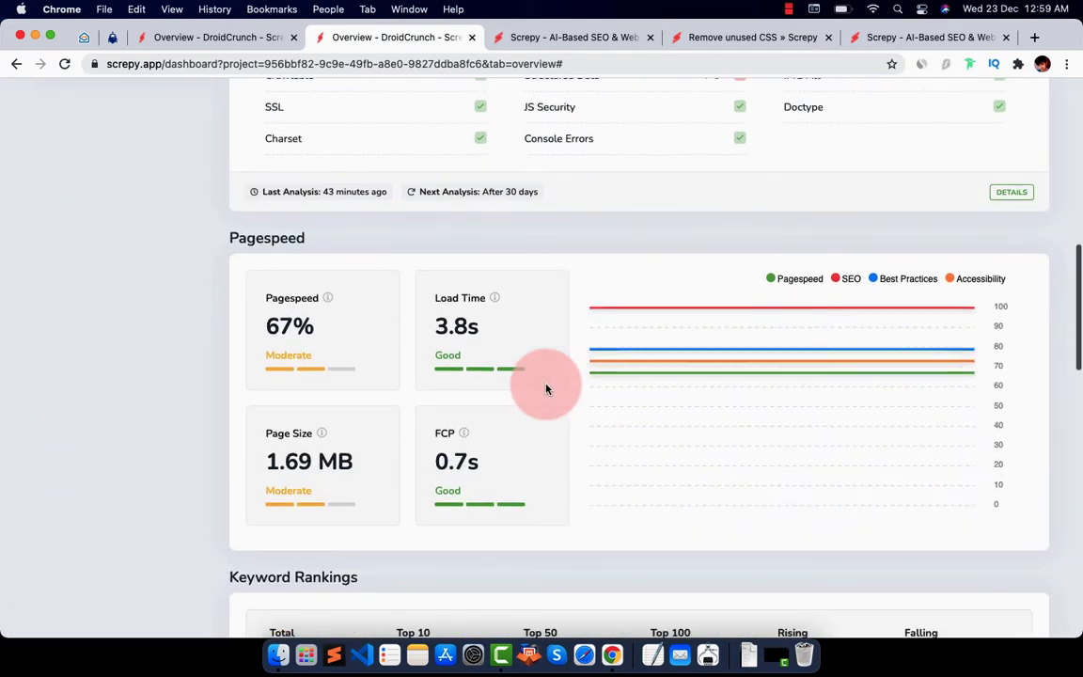
scroll(546, 388, "up", 2)
scroll(546, 388, "up", 1)
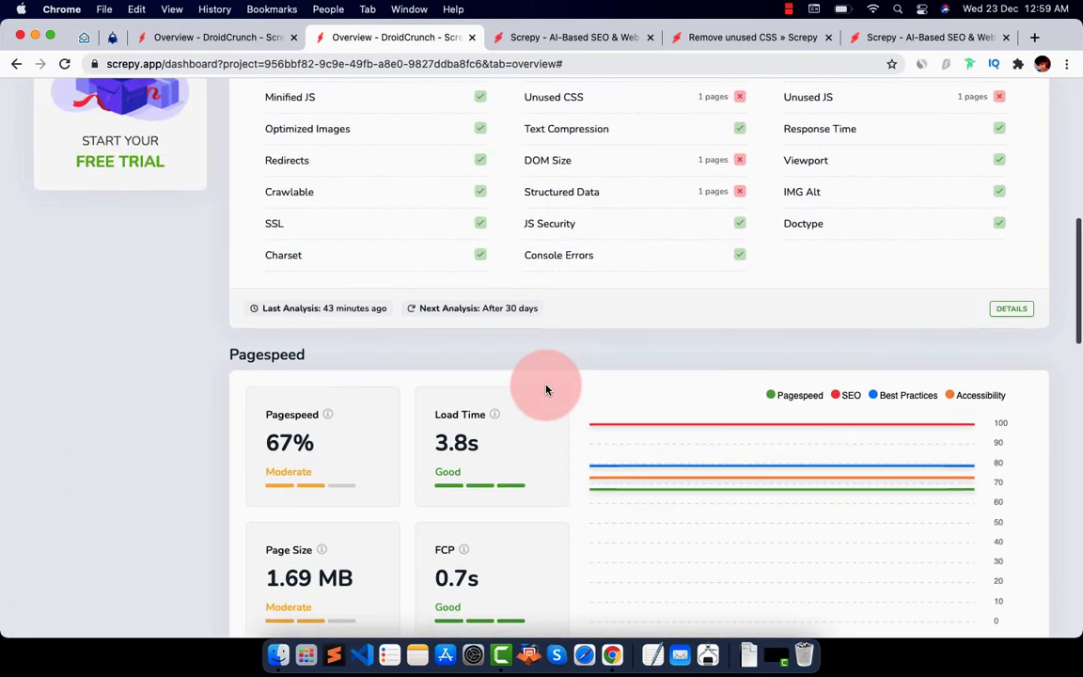
scroll(546, 389, "down", 2)
left_click(1006, 247)
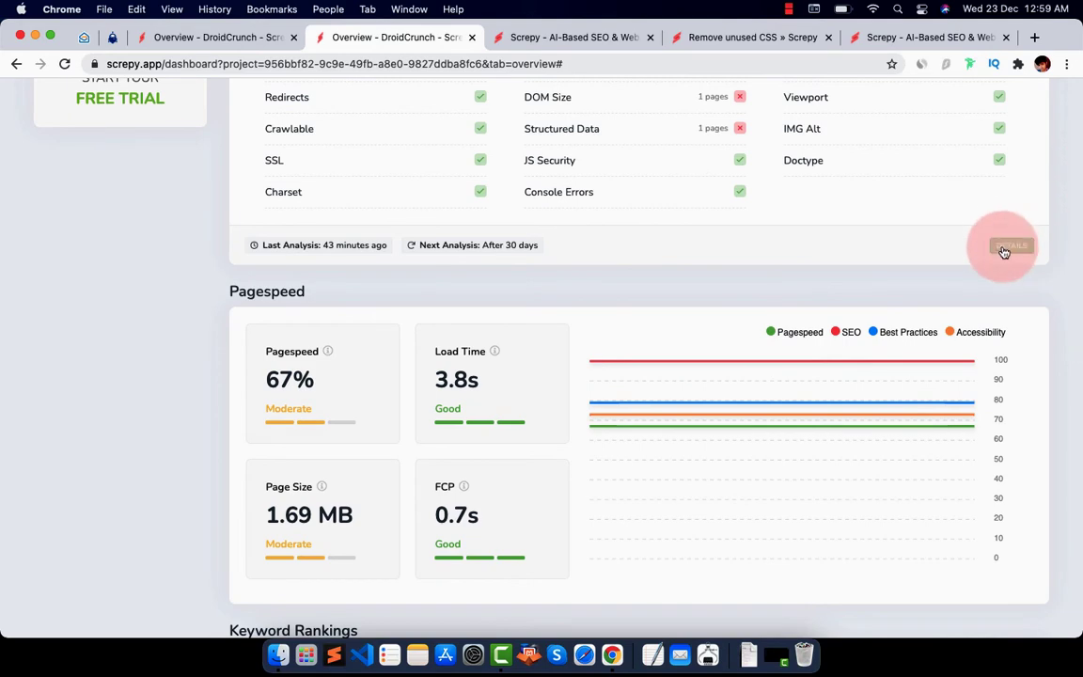
Review the SEO Results page, covering the SEO score, the audit checklist and the prioritised issues list
scroll(703, 184, "up", 2)
scroll(703, 183, "up", 6)
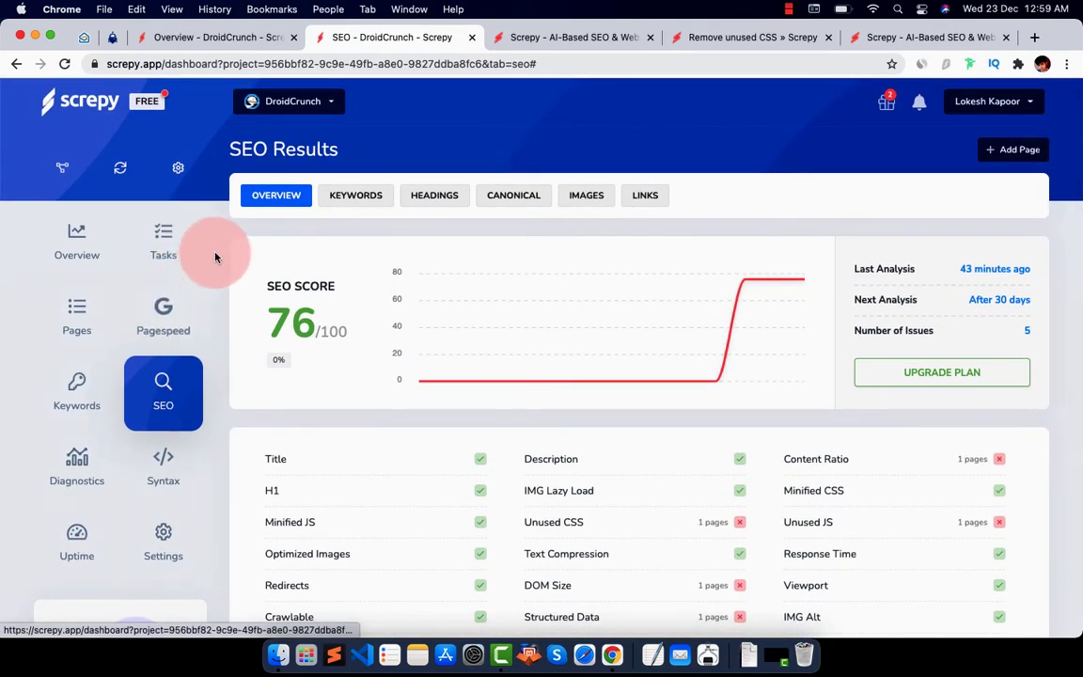
scroll(669, 407, "down", 5)
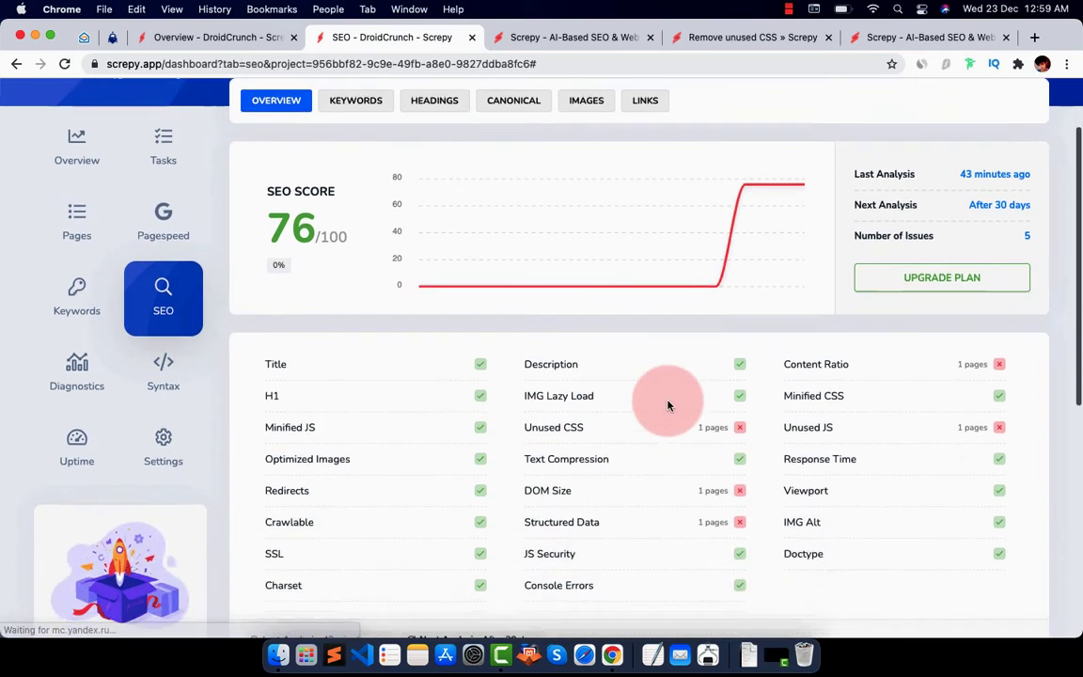
scroll(669, 406, "down", 5)
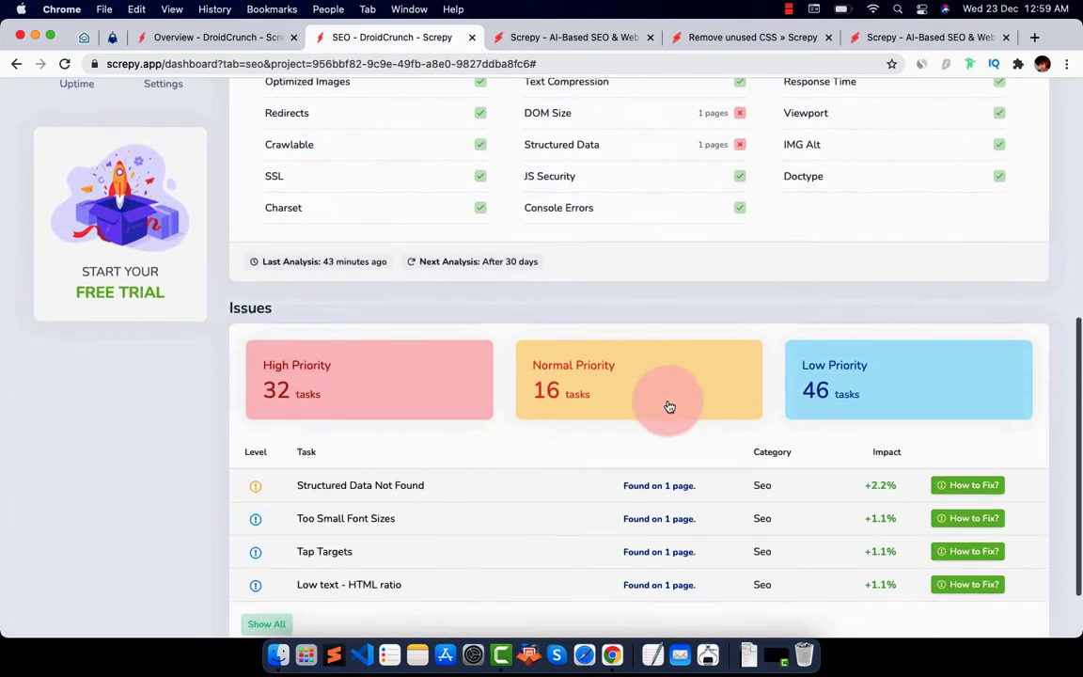
scroll(668, 406, "up", 9)
scroll(668, 406, "up", 1)
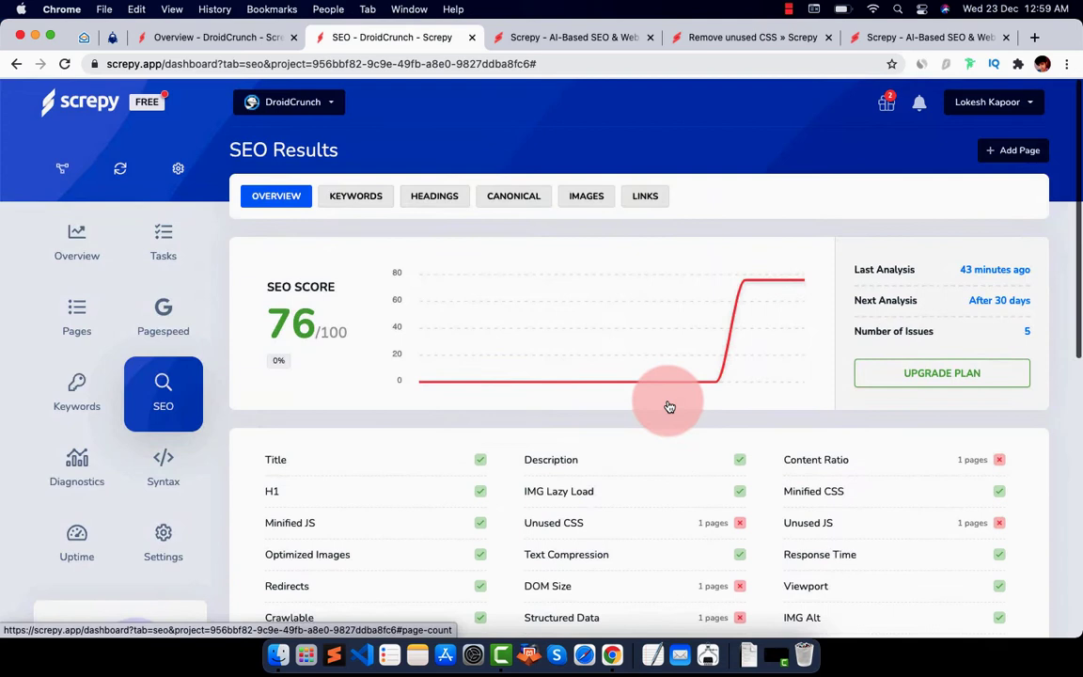
Return to the project overview and examine the Pagespeed metrics, their history chart and the Keyword Rankings section
left_click(17, 64)
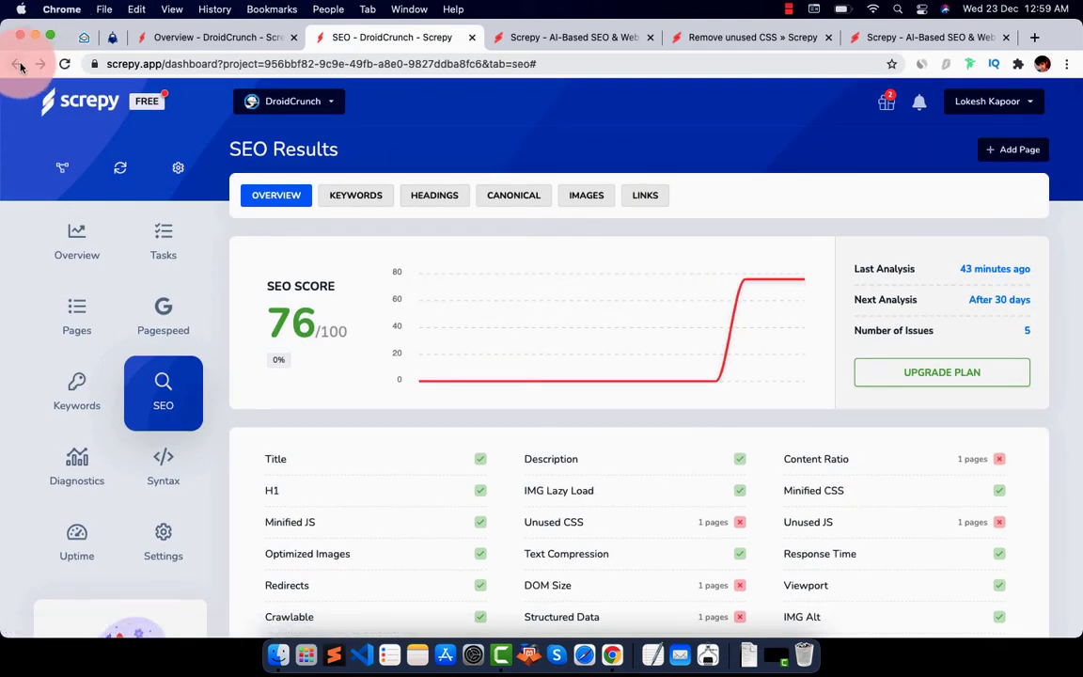
left_click(84, 265)
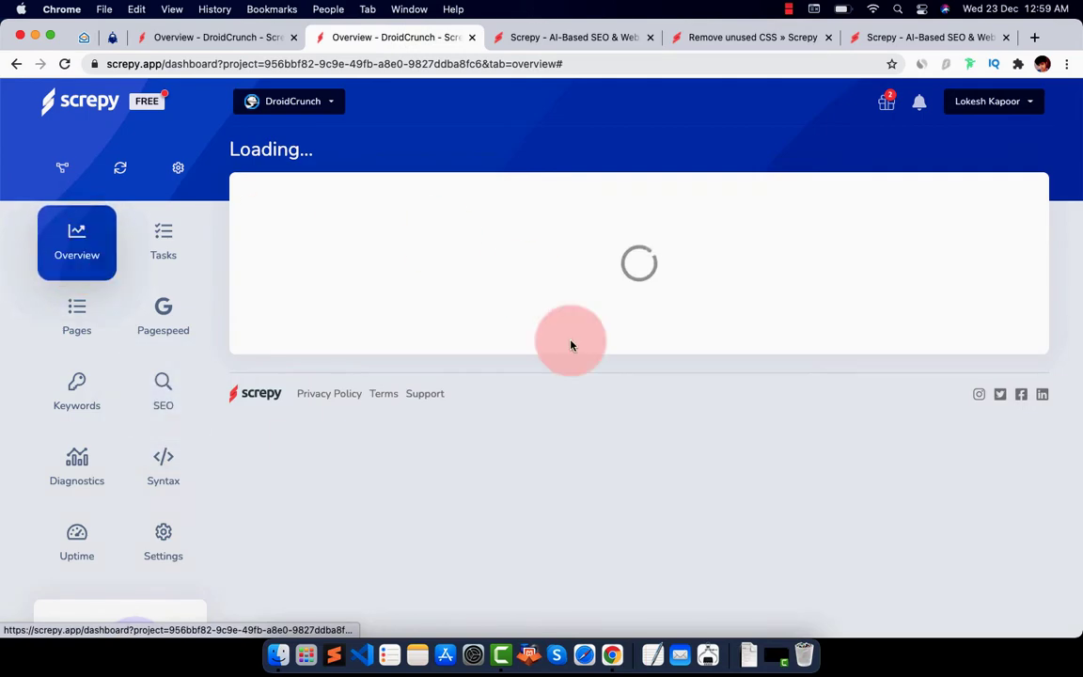
scroll(570, 346, "down", 10)
scroll(570, 346, "down", 1)
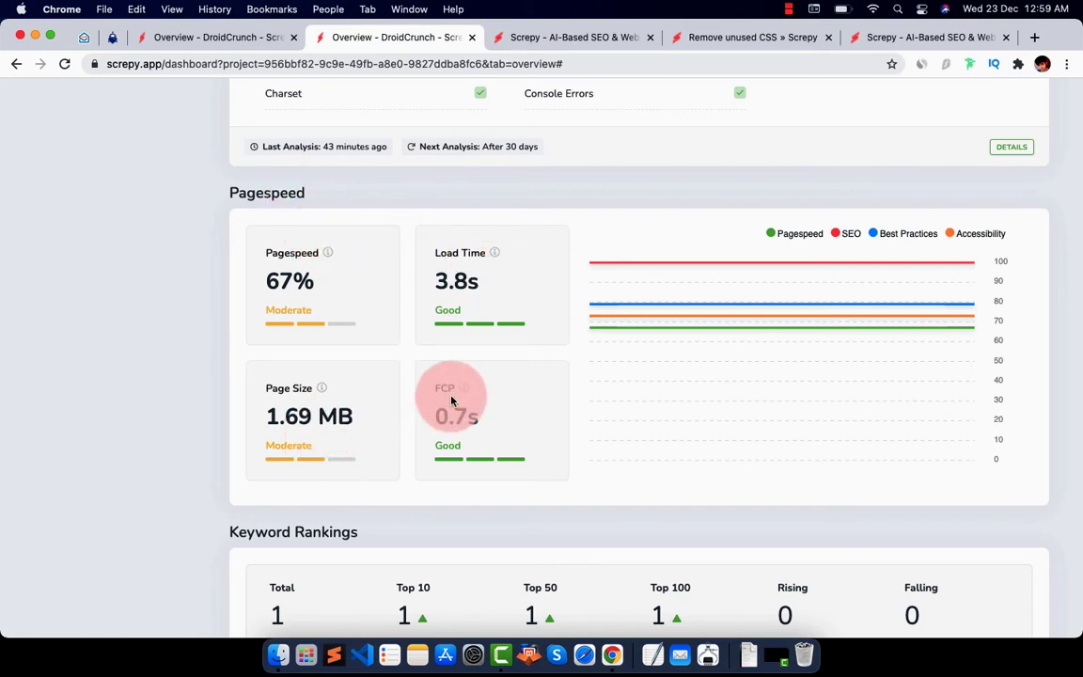
mouse_move(725, 285)
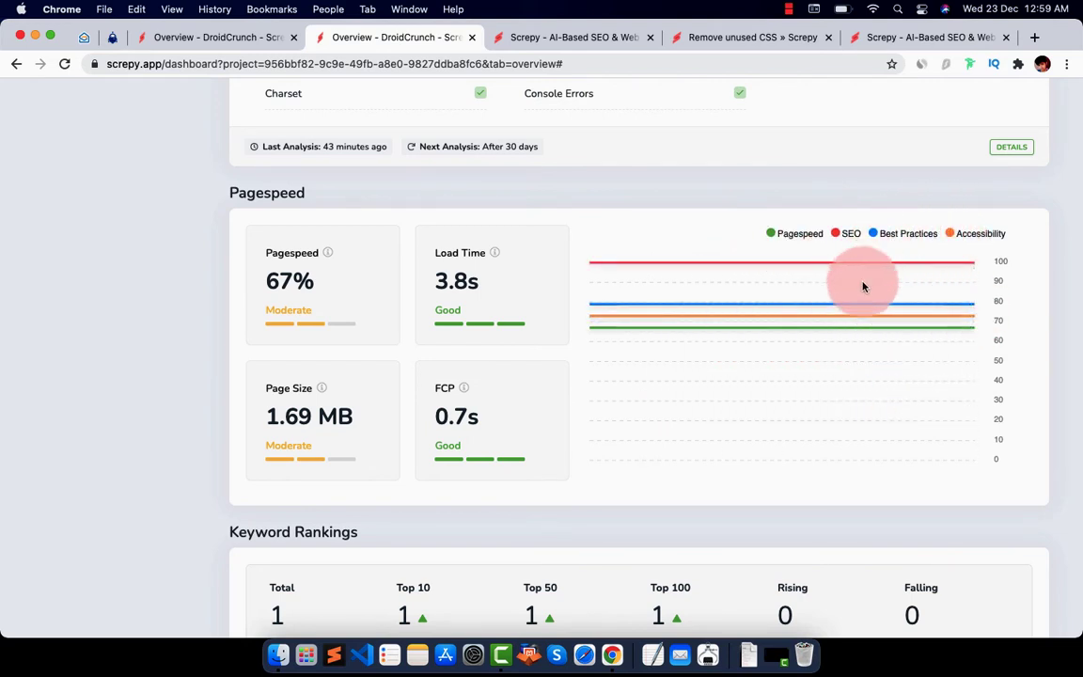
scroll(837, 315, "down", 4)
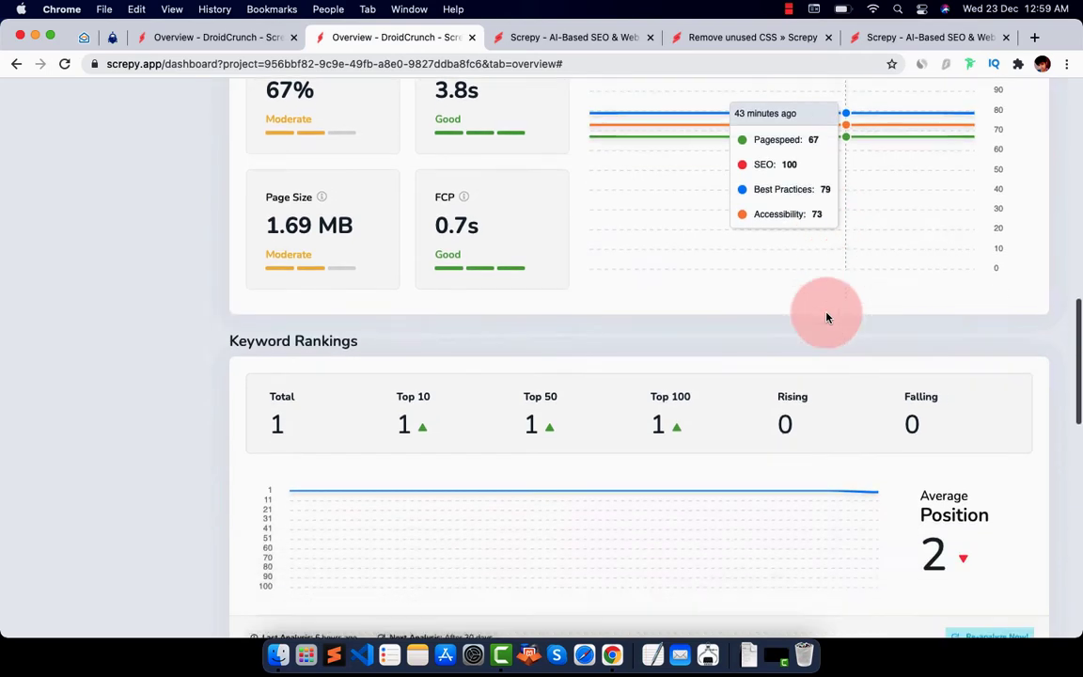
scroll(828, 317, "down", 3)
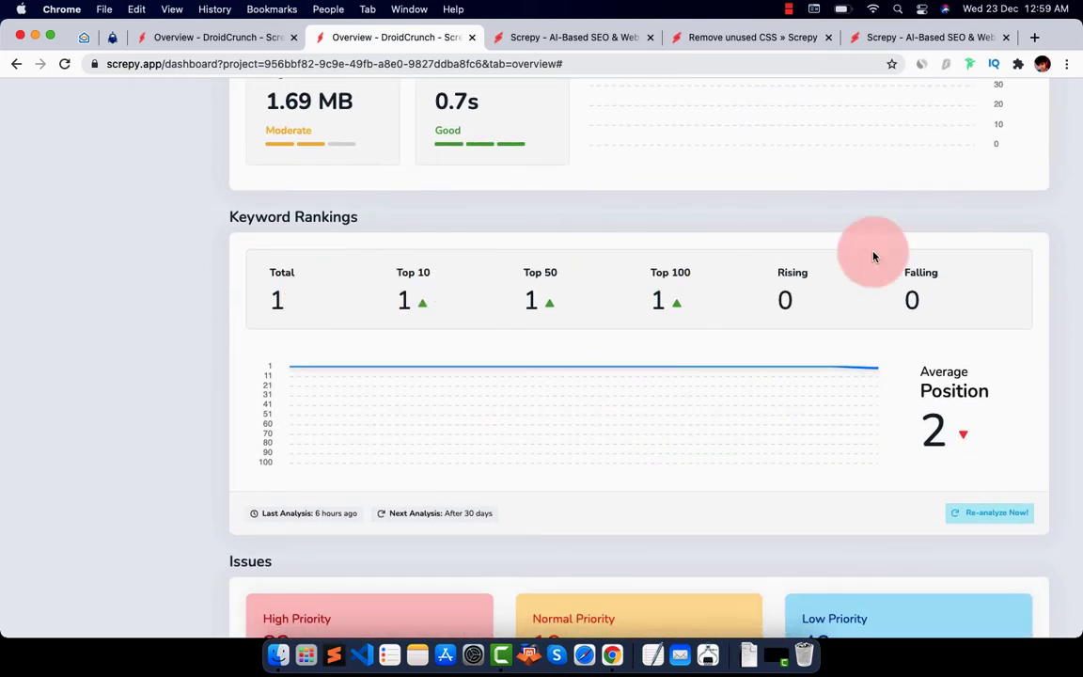
Examine the overview's Keyword Rankings chart and the Issues list with its priorities, affected pages, categories and impact
scroll(848, 358, "down", 3)
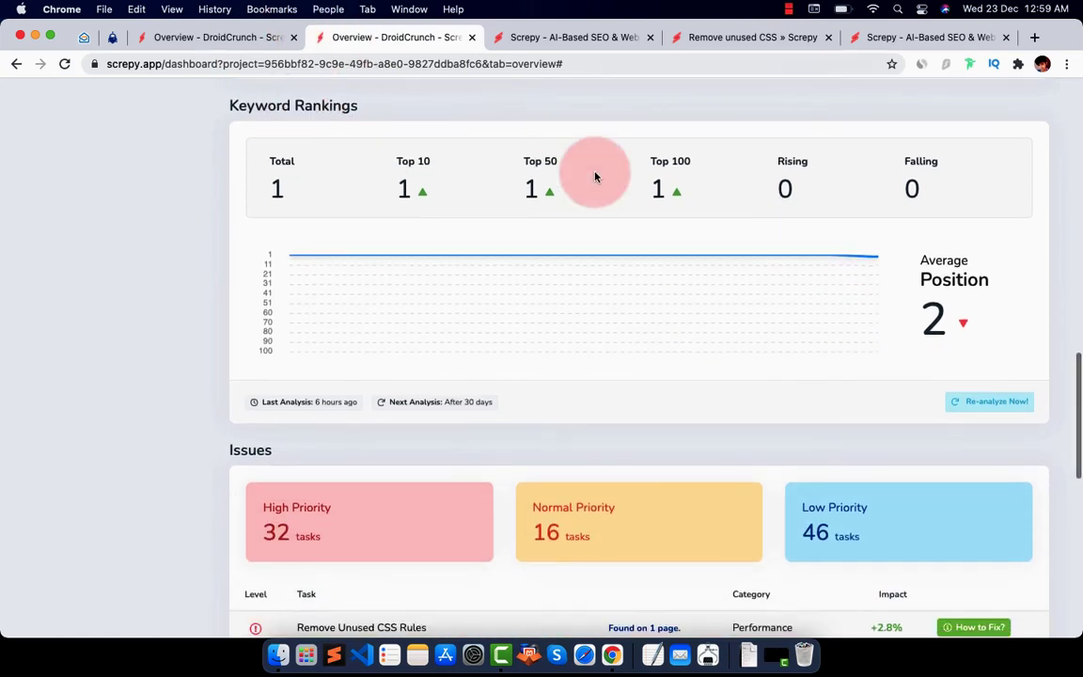
scroll(907, 276, "down", 3)
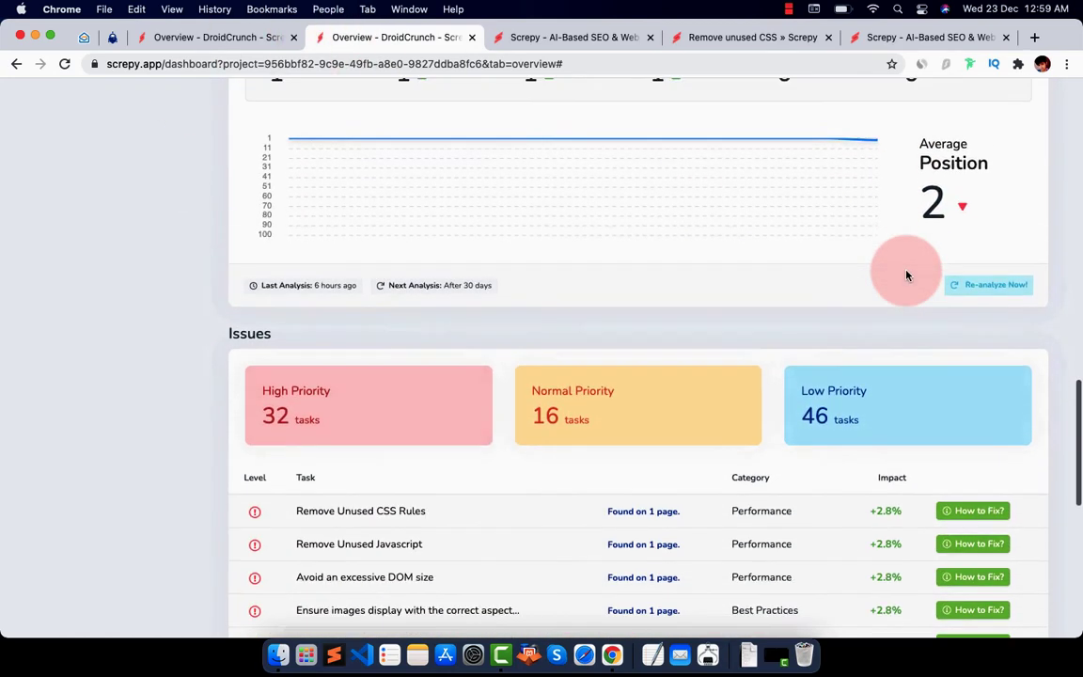
scroll(860, 193, "up", 4)
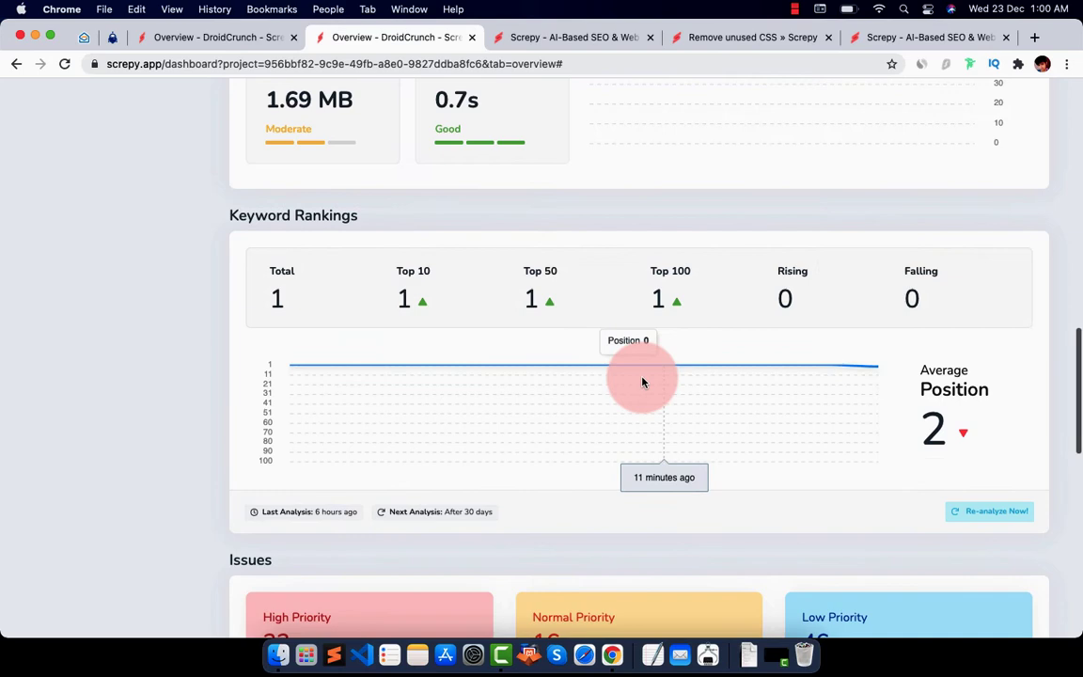
scroll(642, 395, "down", 10)
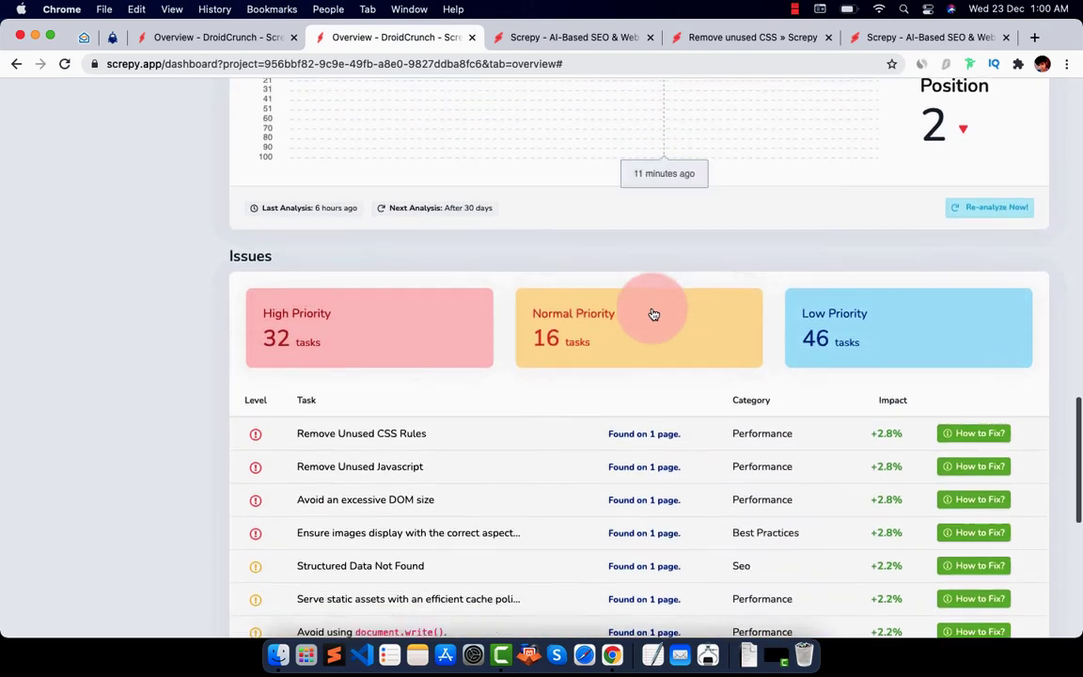
scroll(653, 313, "down", 2)
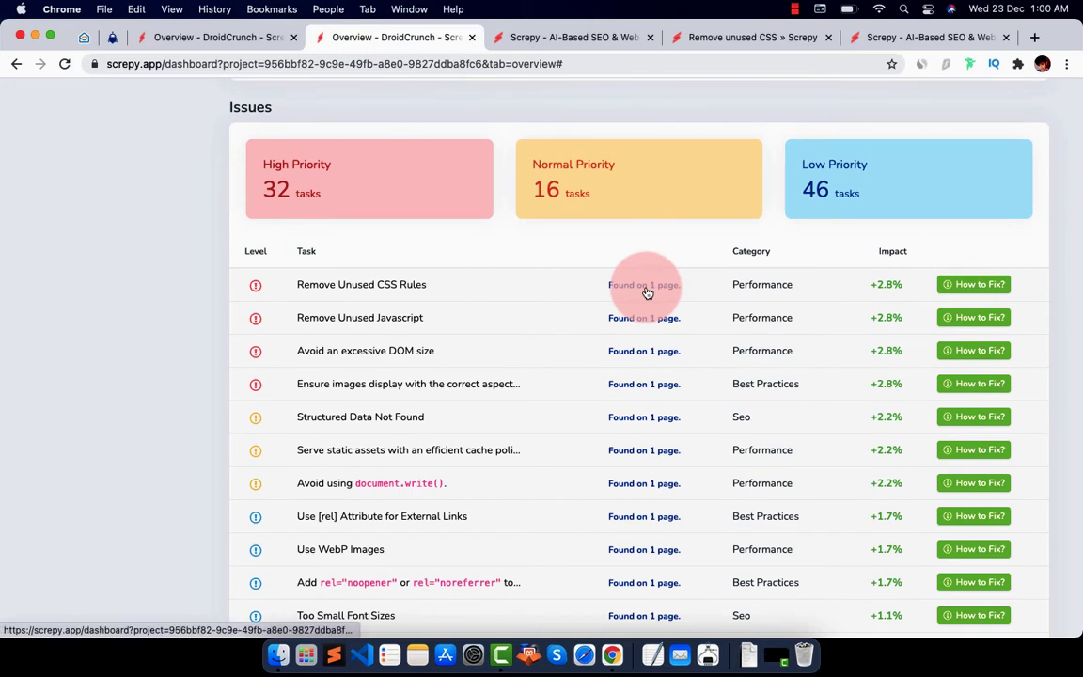
scroll(647, 292, "down", 1)
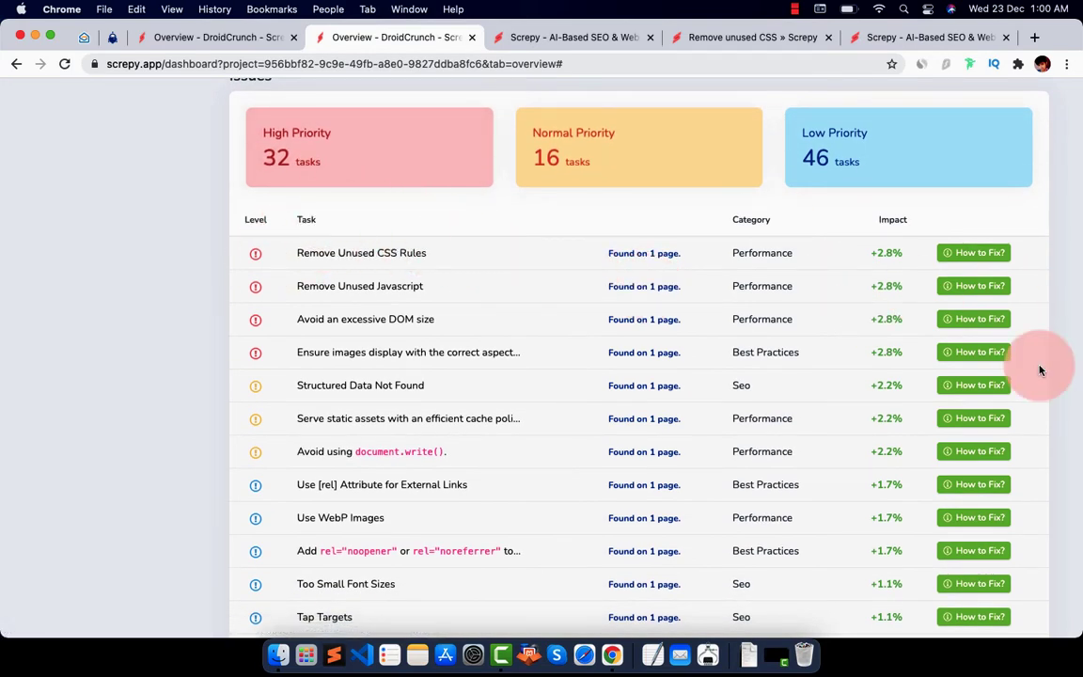
scroll(1039, 369, "down", 1)
scroll(1040, 369, "up", 1)
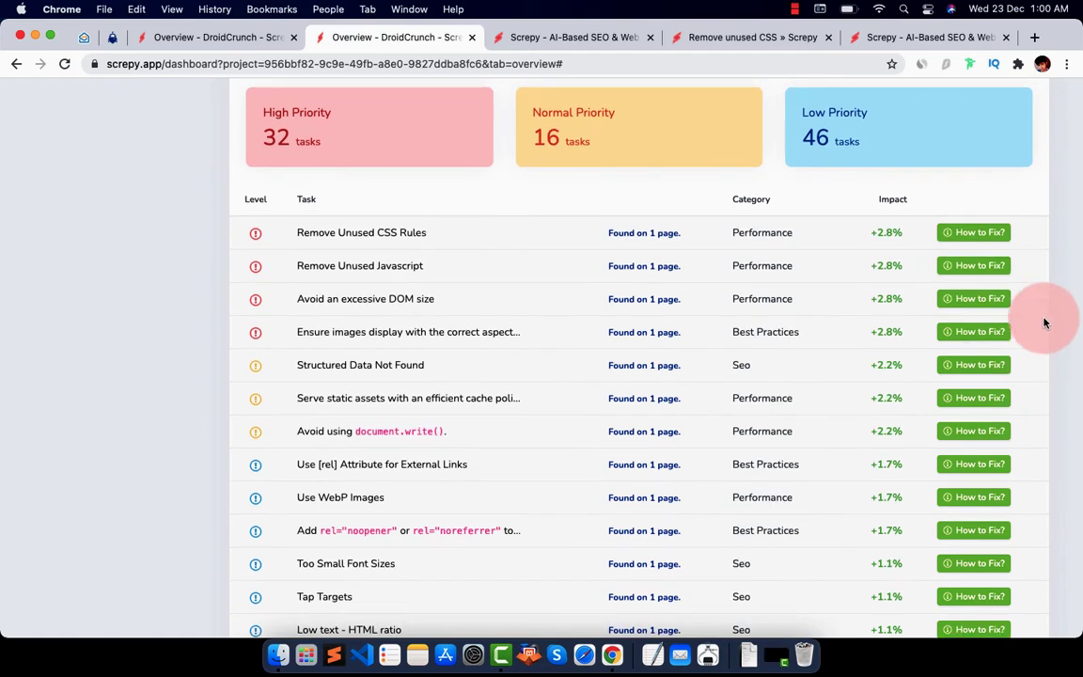
scroll(1044, 323, "down", 3)
scroll(1044, 323, "up", 1)
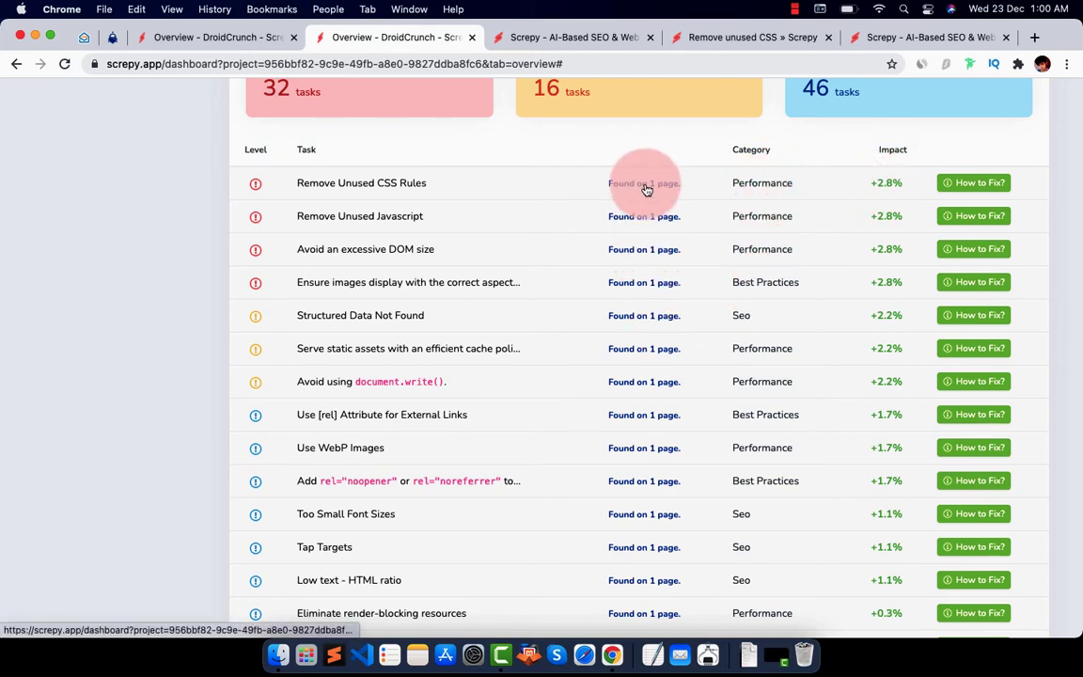
scroll(653, 367, "up", 2)
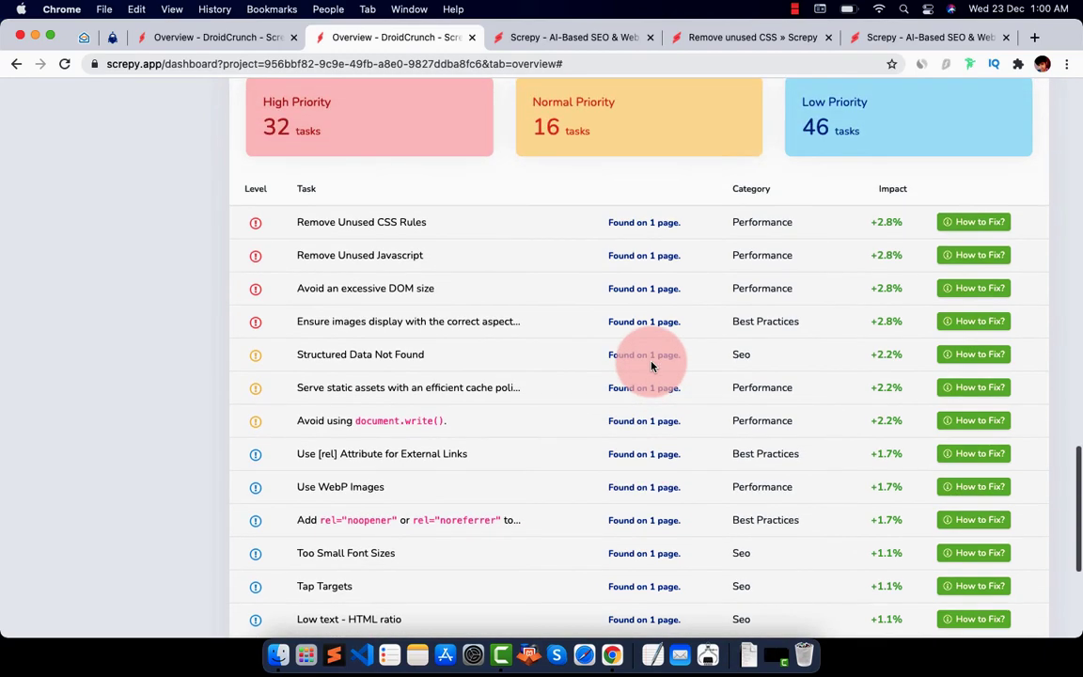
scroll(652, 366, "up", 1)
scroll(652, 366, "down", 5)
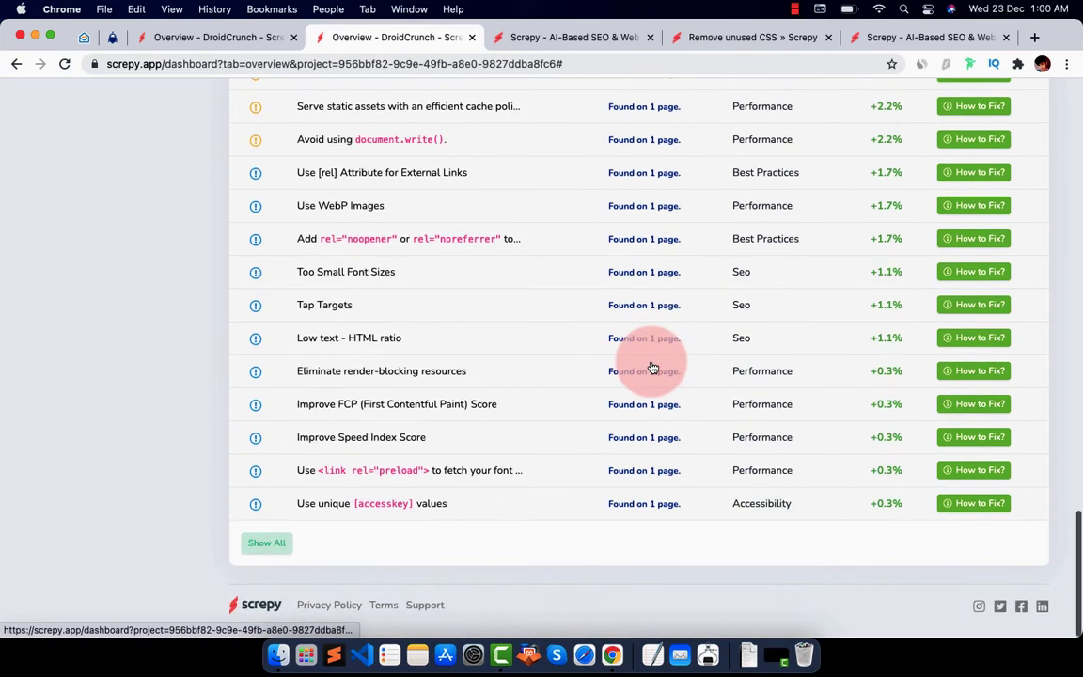
Open the Keywords report to check the tracked keyword list, and try to switch its Google rank results to mobile
scroll(652, 366, "up", 15)
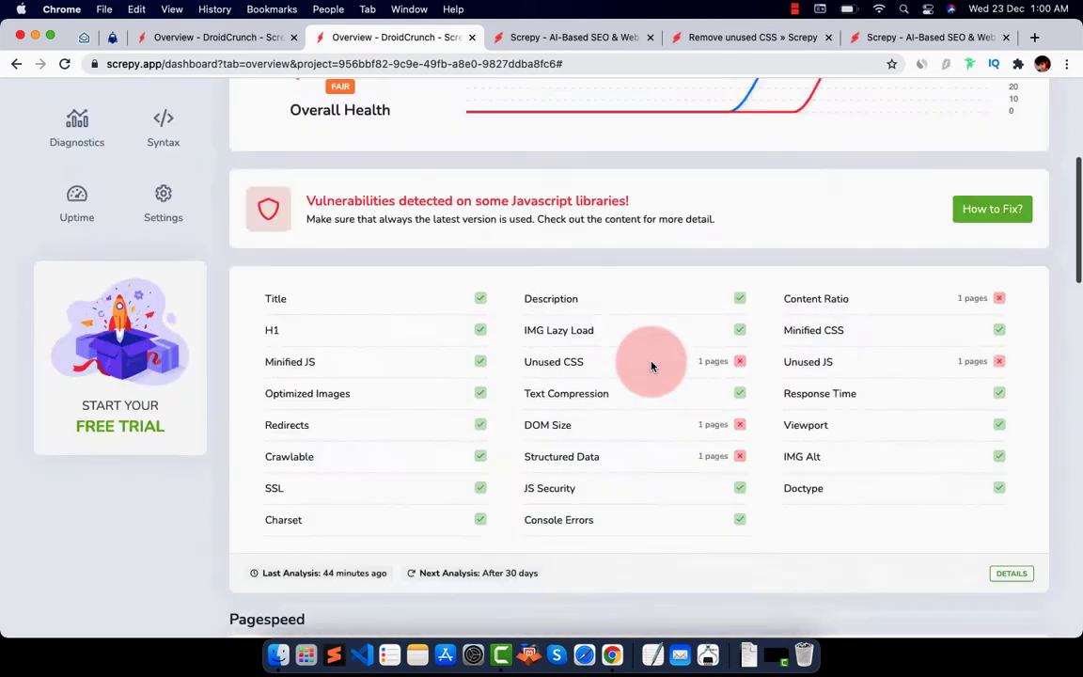
scroll(652, 367, "up", 5)
left_click(86, 414)
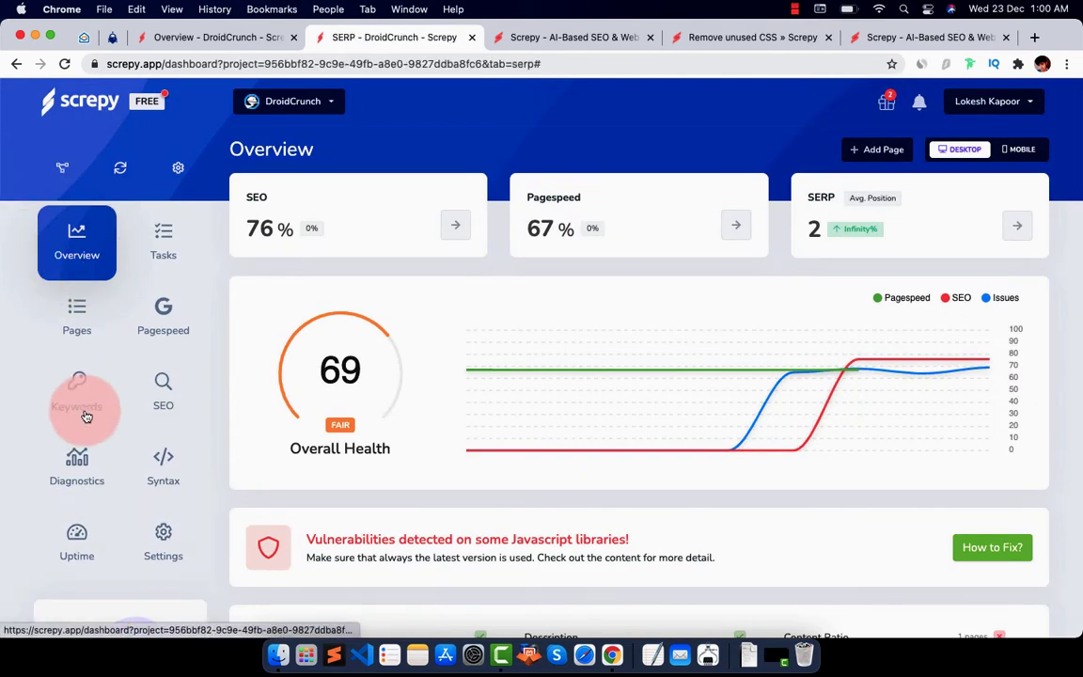
scroll(499, 367, "down", 3)
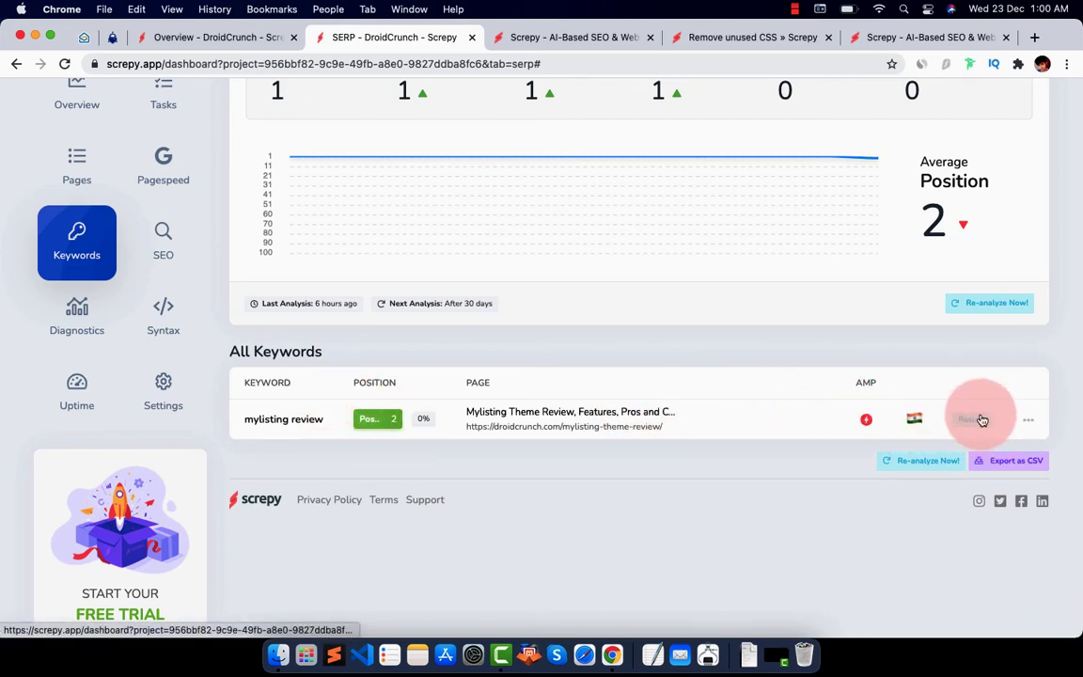
scroll(982, 419, "up", 3)
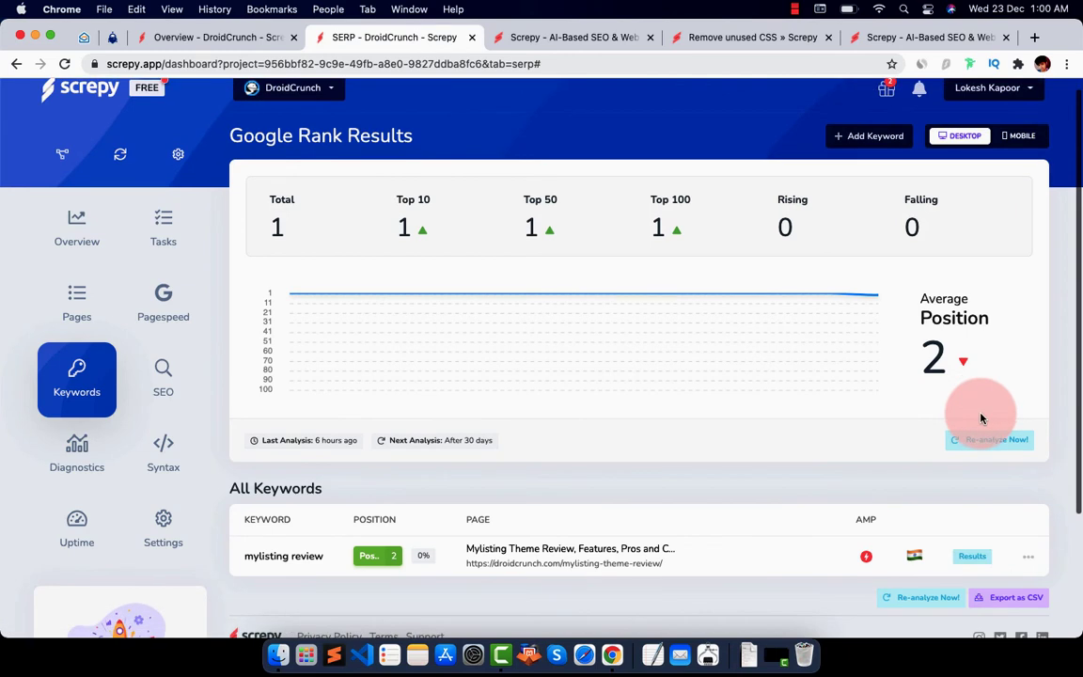
left_click(1027, 135)
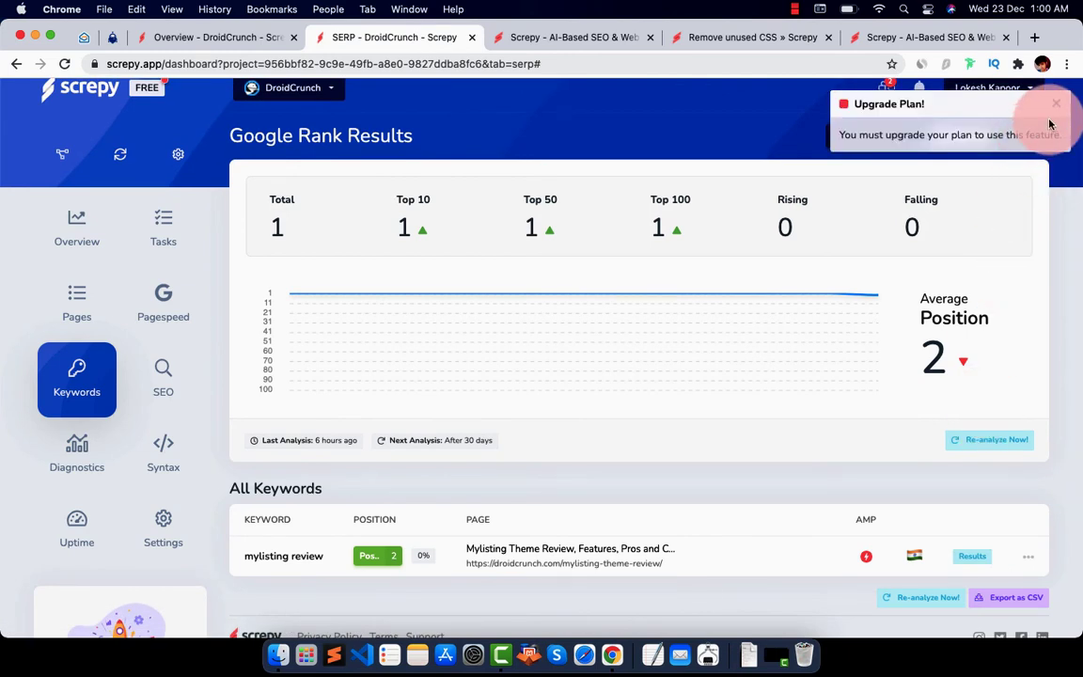
left_click(1059, 101)
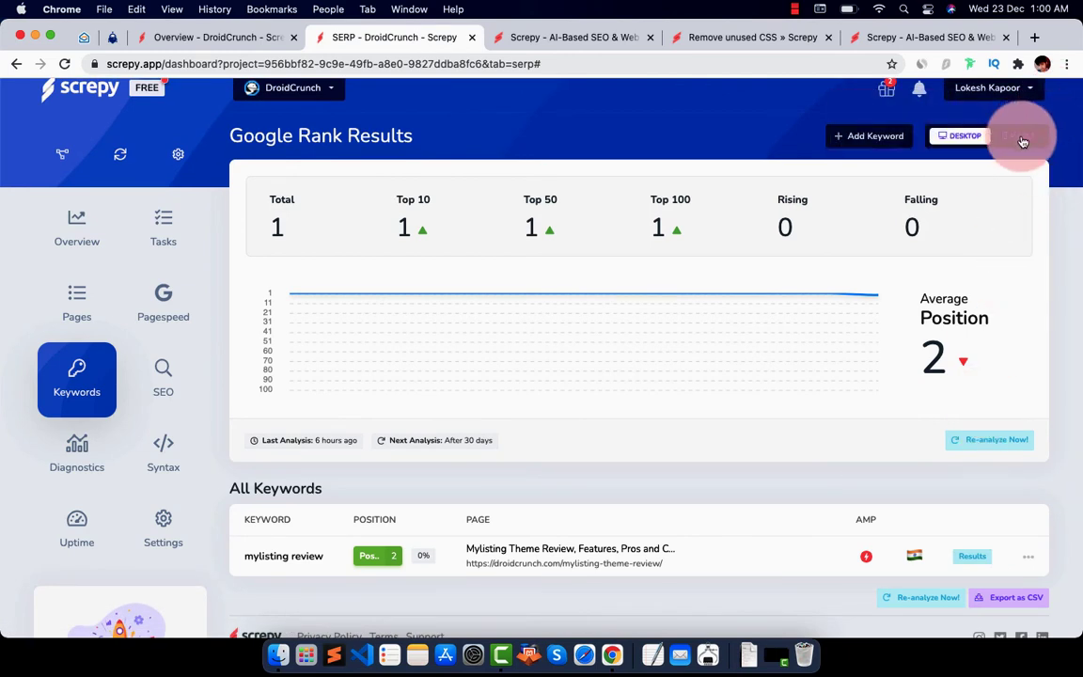
Open the results for the keyword "mylisting review" and review its timeline, positions and ranked Google results
scroll(879, 250, "down", 3)
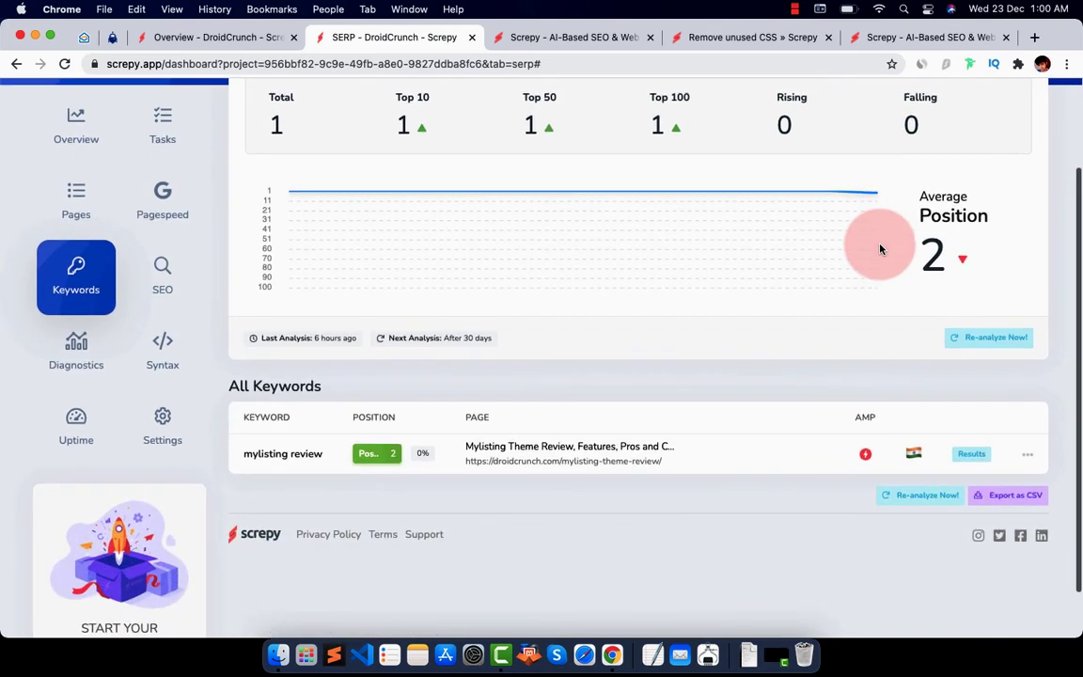
left_click(972, 396)
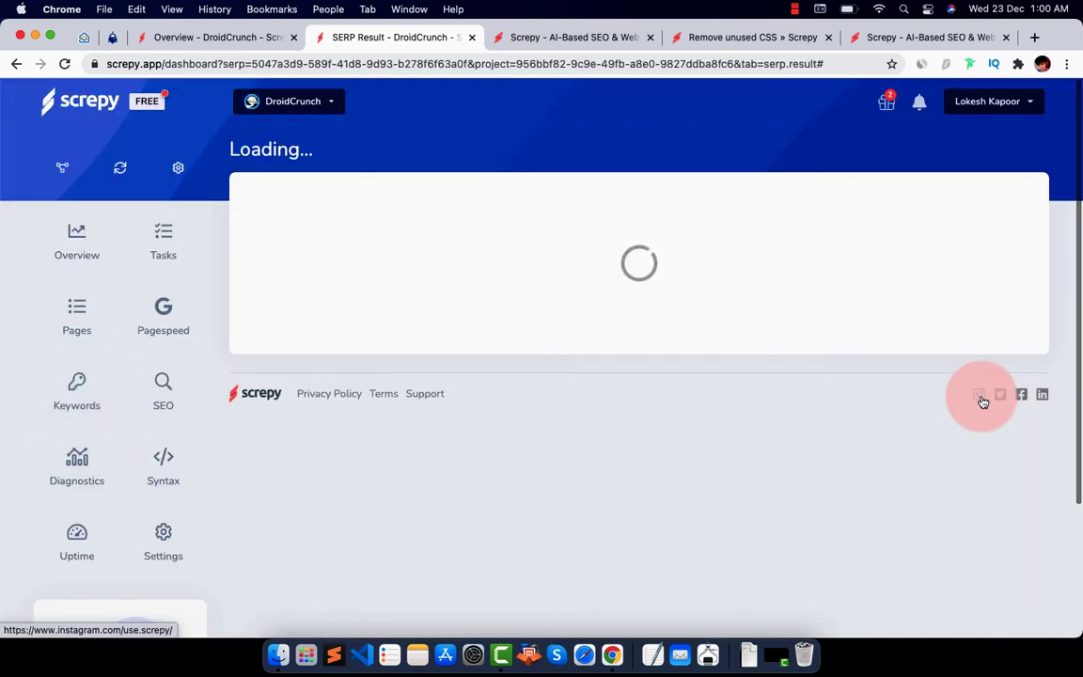
scroll(804, 245, "down", 2)
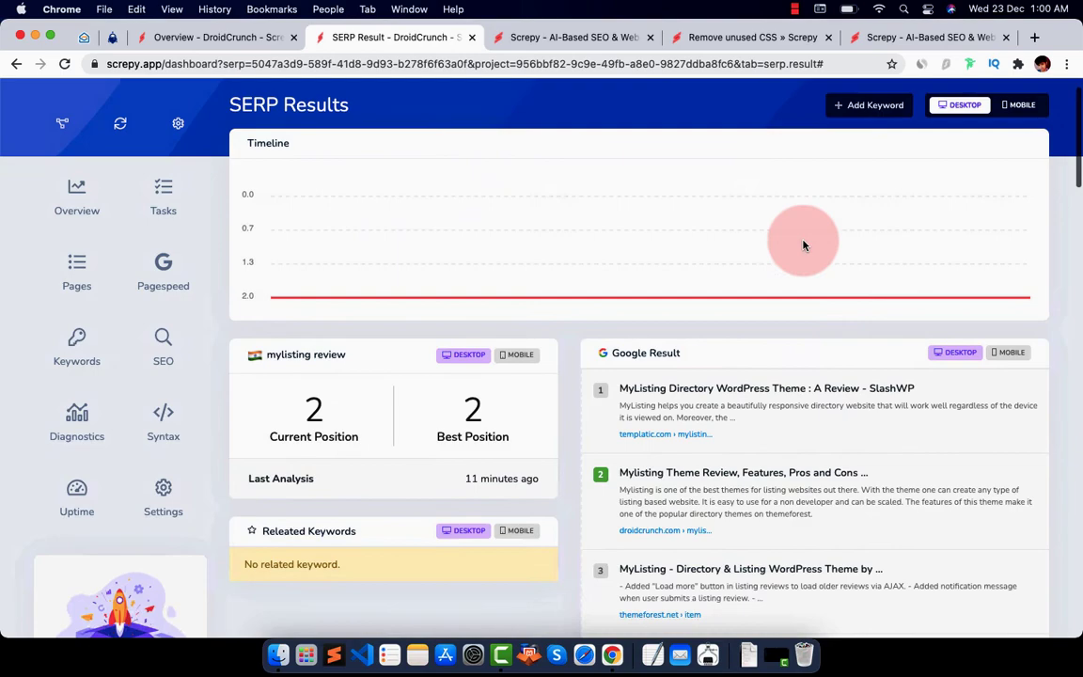
scroll(804, 245, "down", 3)
scroll(804, 245, "up", 5)
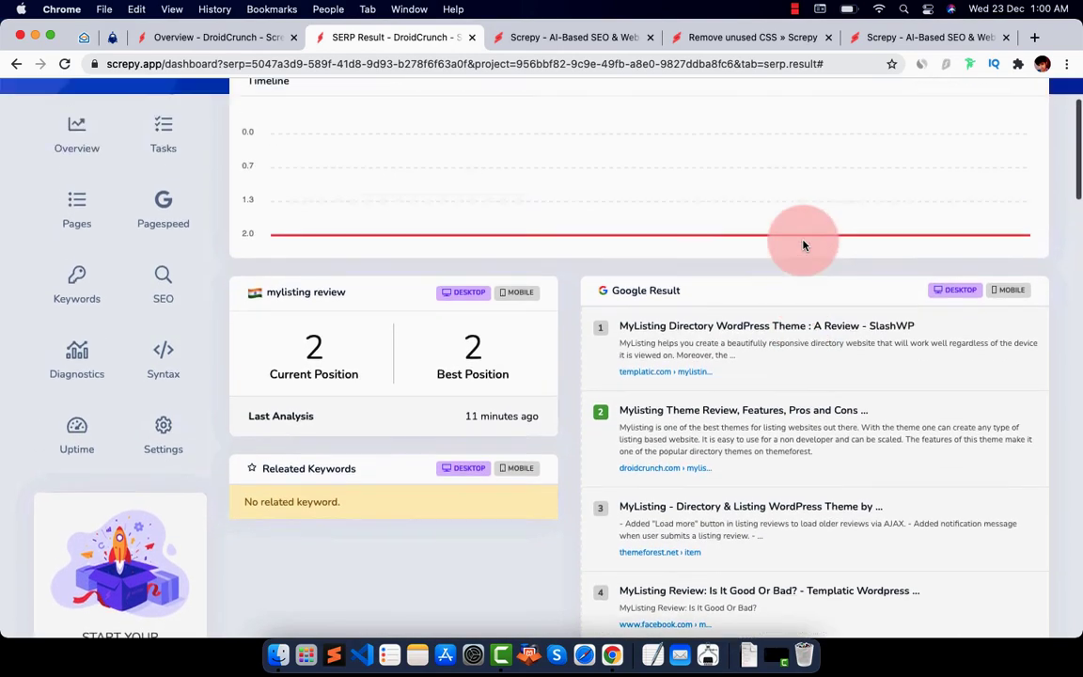
scroll(803, 245, "down", 10)
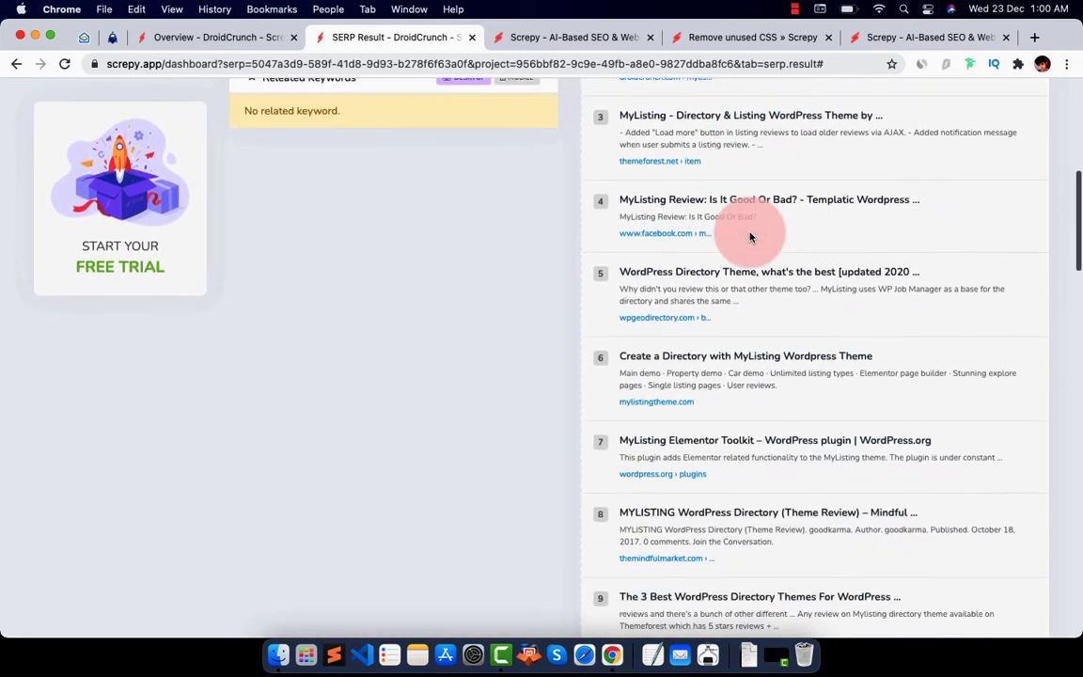
scroll(749, 231, "up", 10)
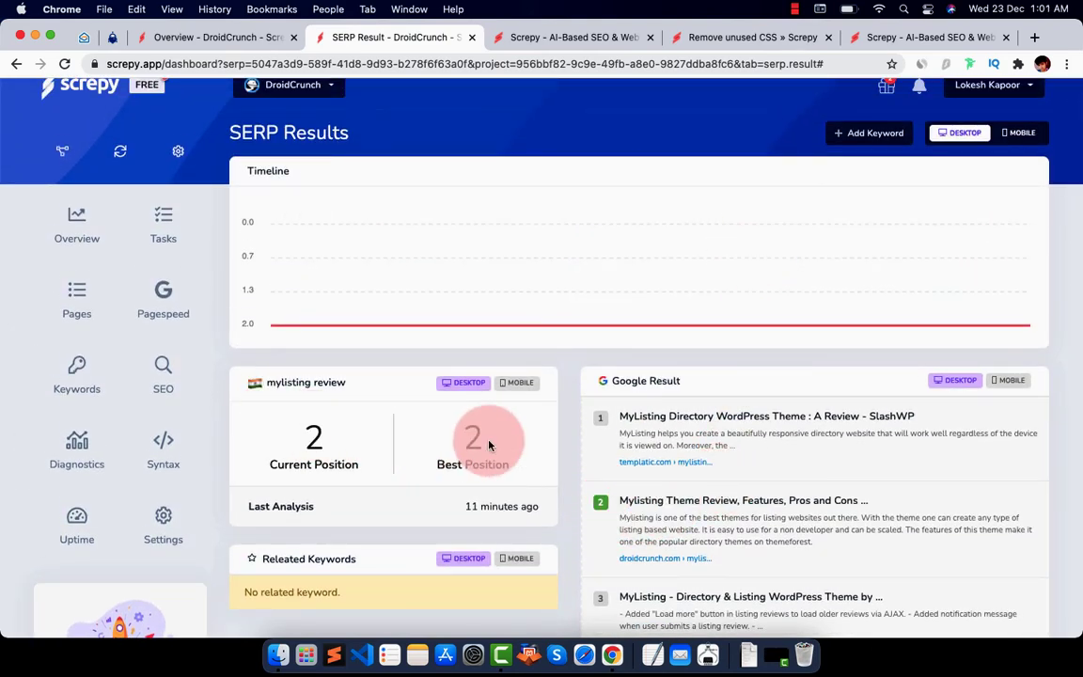
Check the project's Uptime page and its Syntax Issues page
scroll(526, 443, "down", 3)
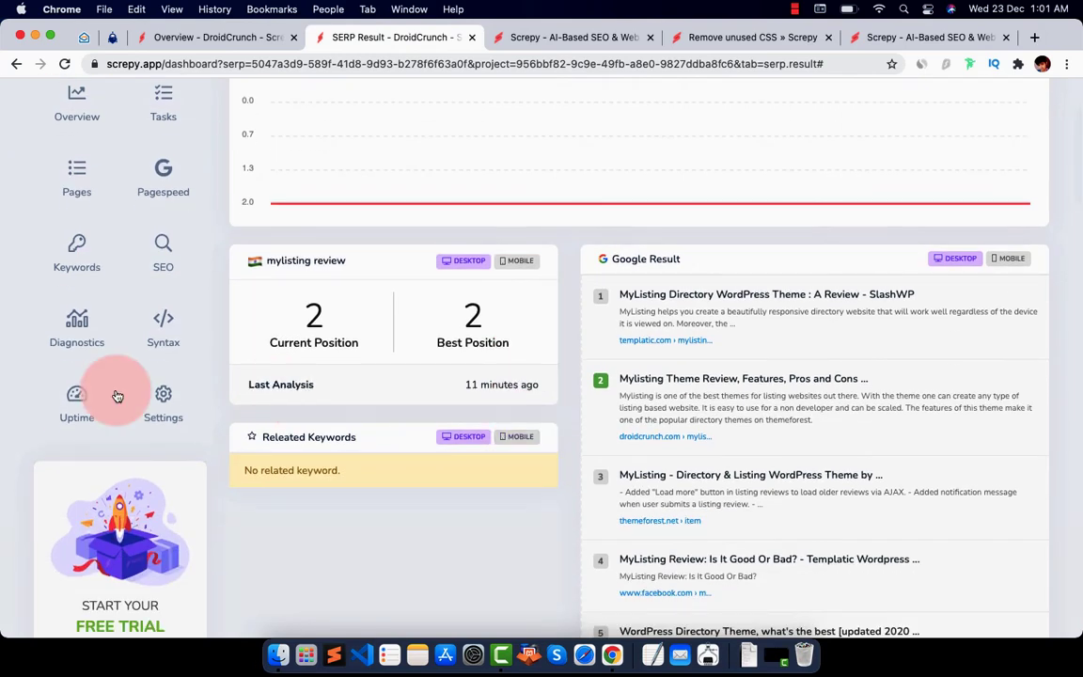
left_click(71, 418)
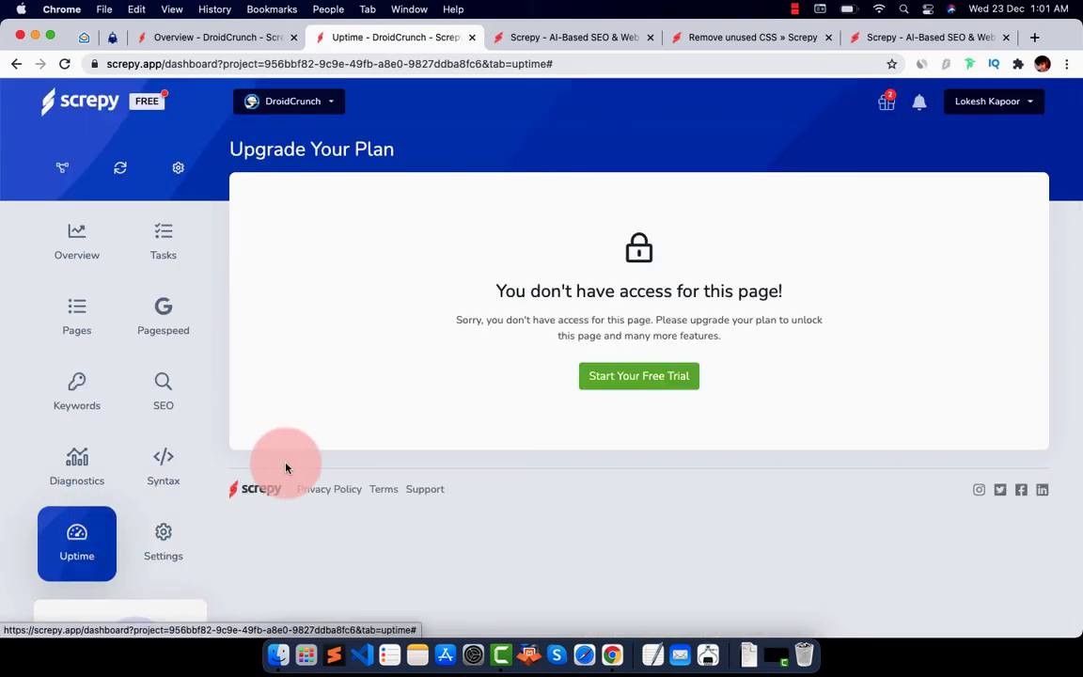
scroll(285, 466, "down", 2)
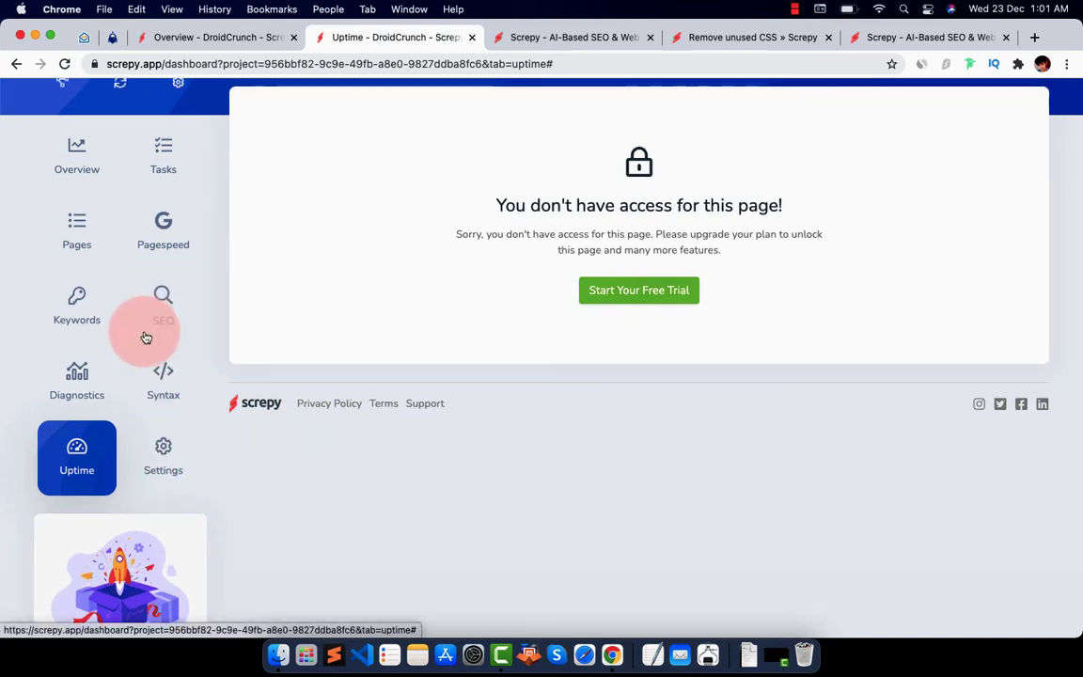
left_click(160, 373)
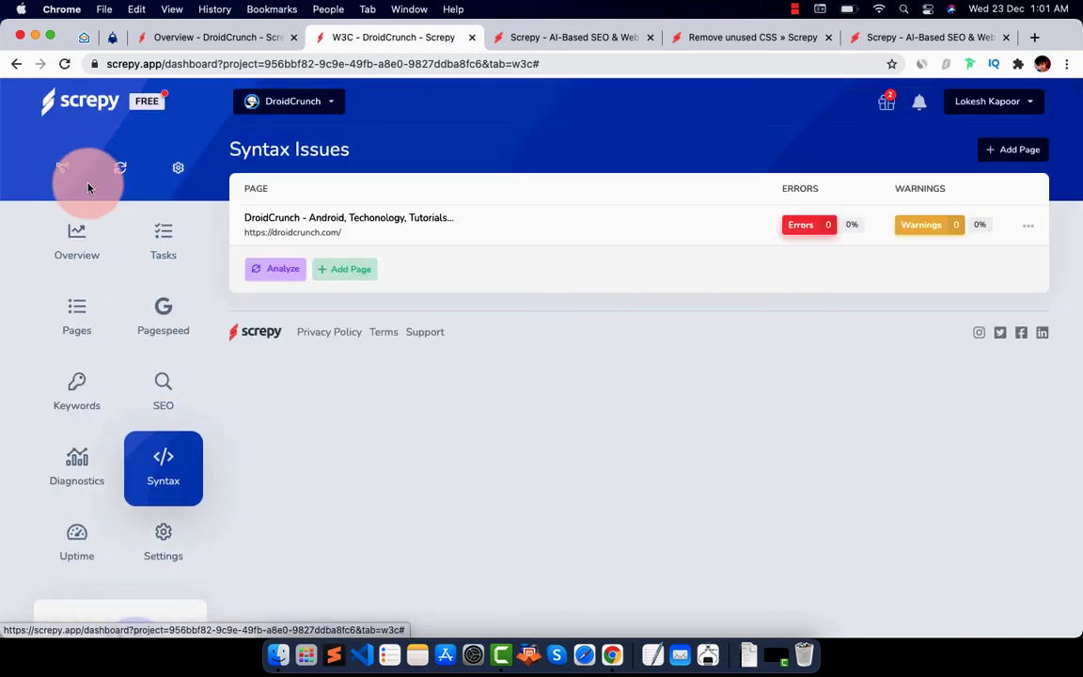
Return to the project overview and look over the overall health score, its history chart and the audit checklist
left_click(84, 235)
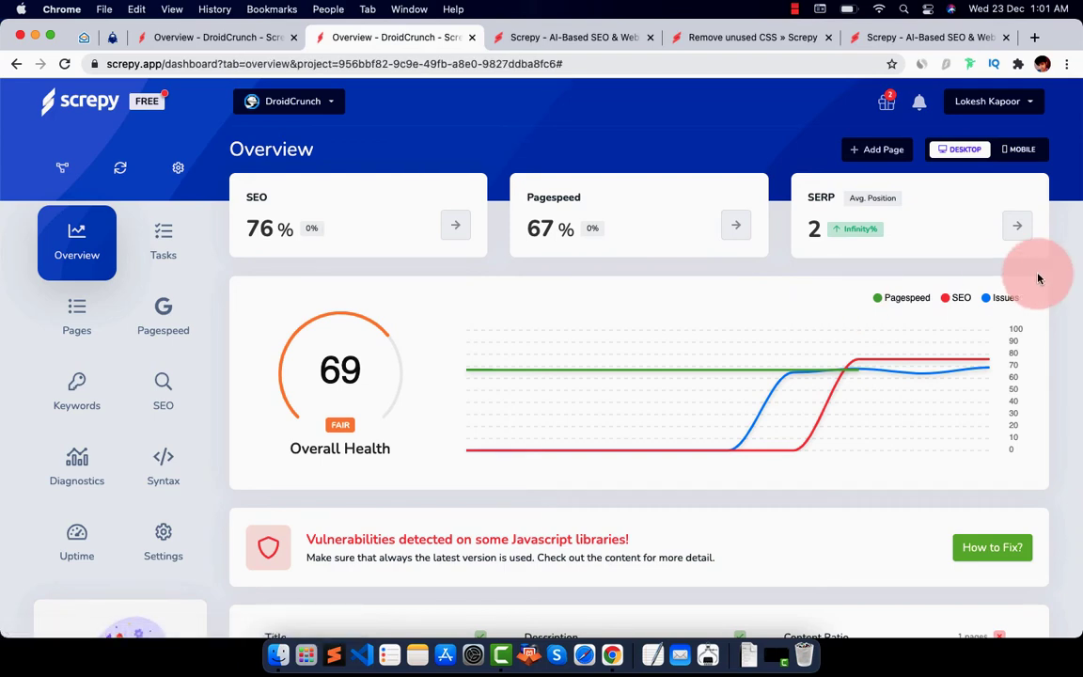
scroll(1038, 278, "down", 5)
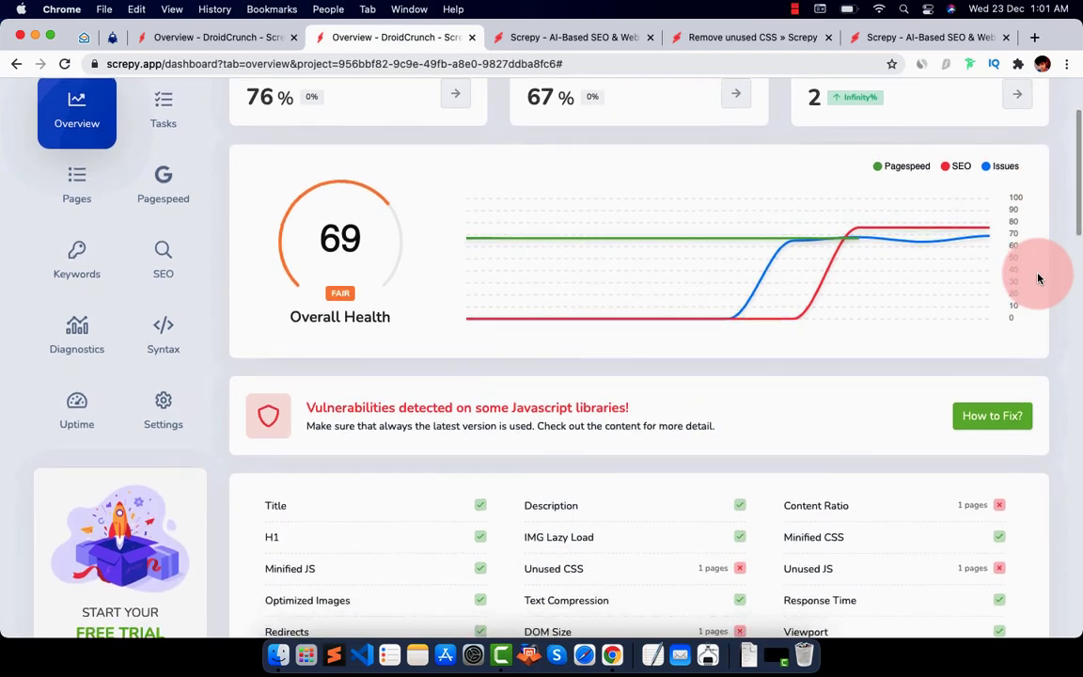
scroll(1067, 230, "up", 5)
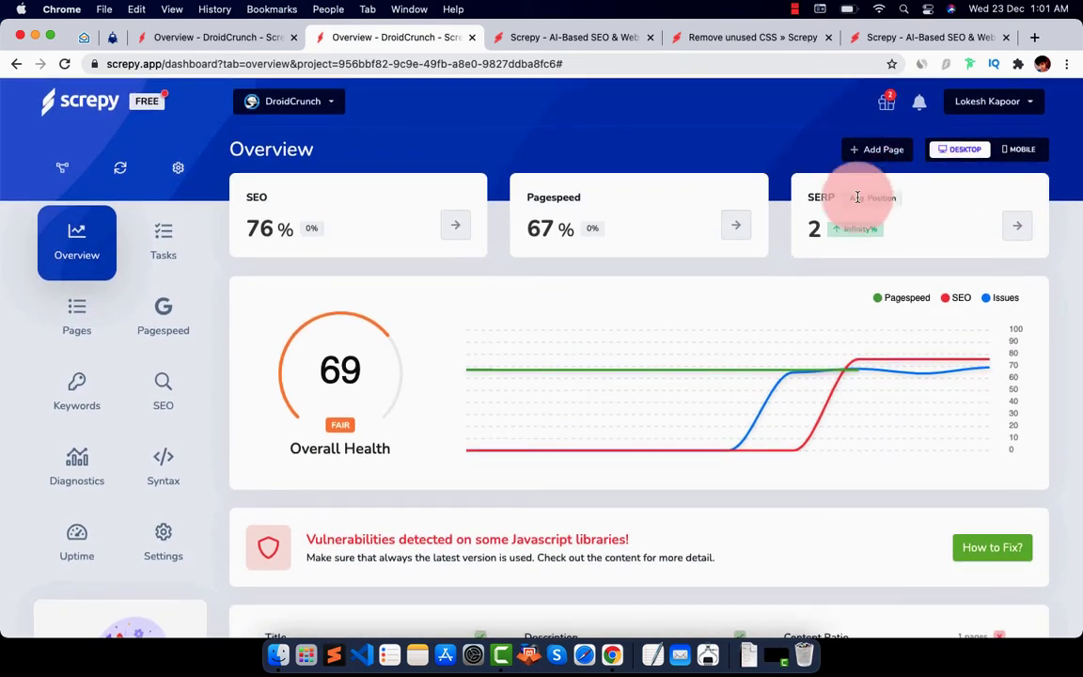
Add the keyword "unfreeze tiktok" to DroidCrunch for the India domain and return to the list of tracked keywords
left_click(62, 388)
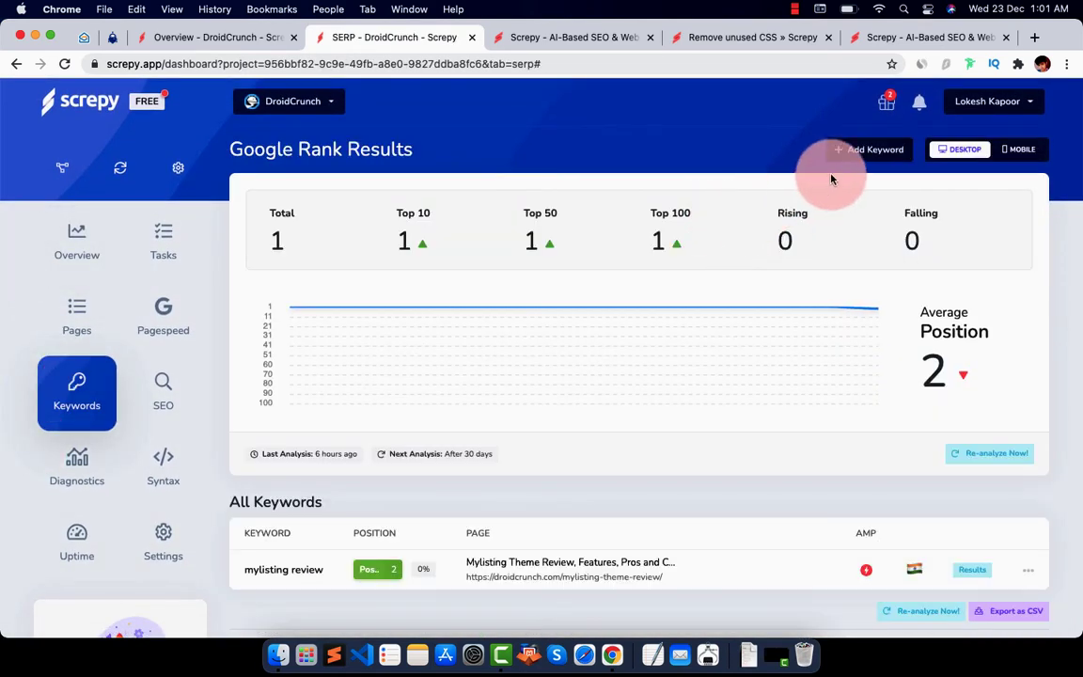
left_click(852, 151)
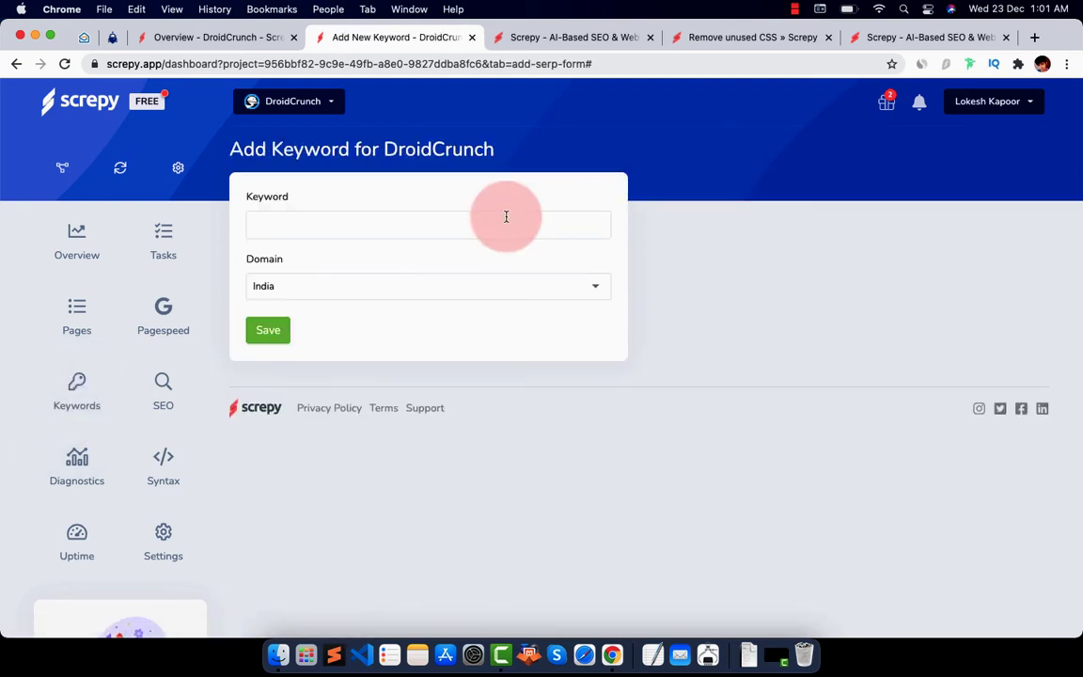
left_click(506, 217)
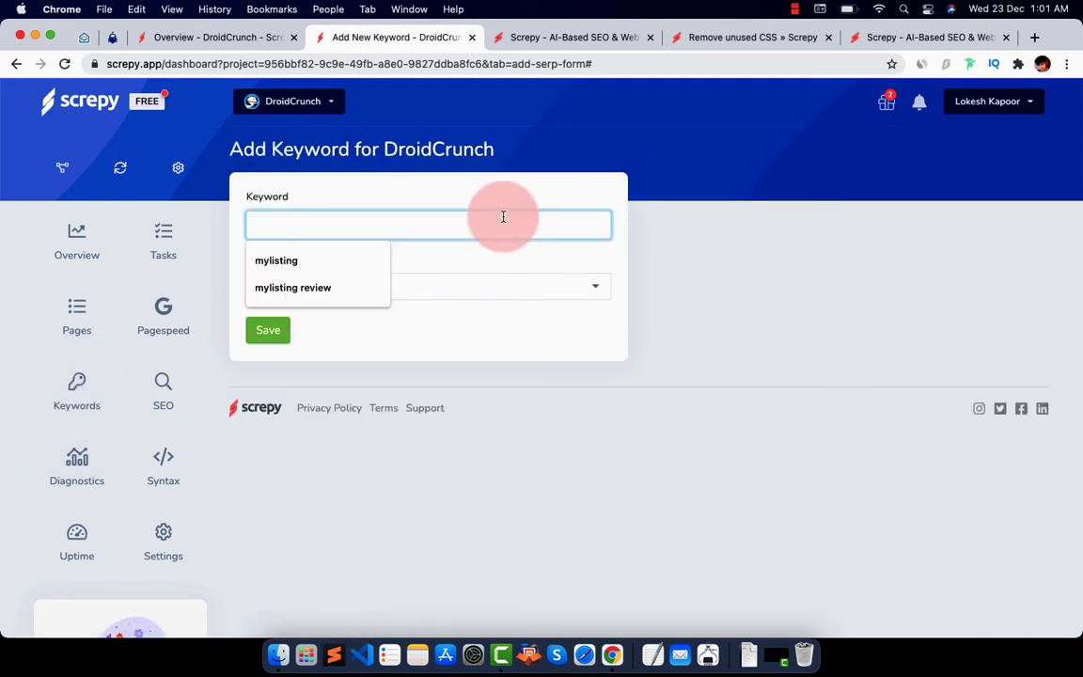
type("u")
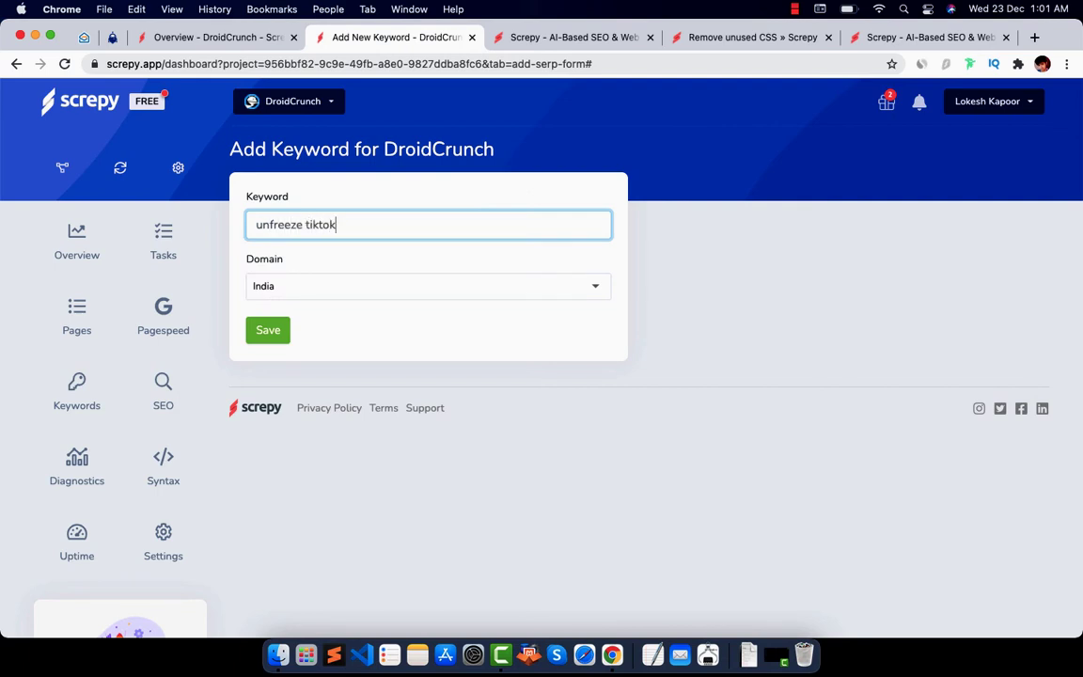
type("nfreeze tiktok")
left_click(266, 333)
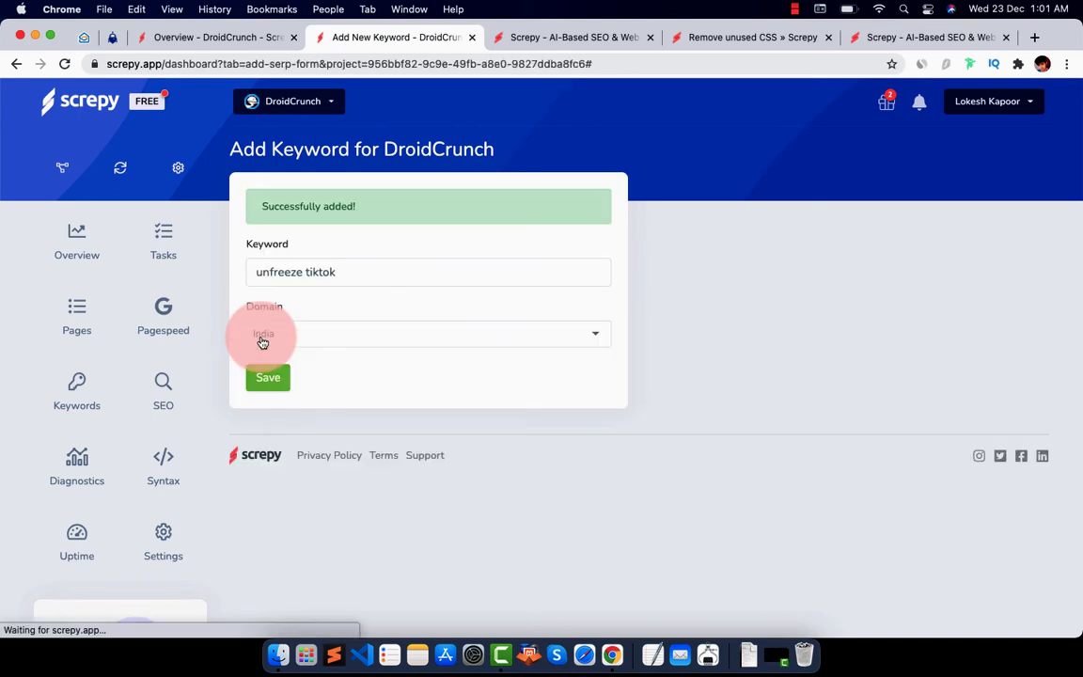
left_click(44, 422)
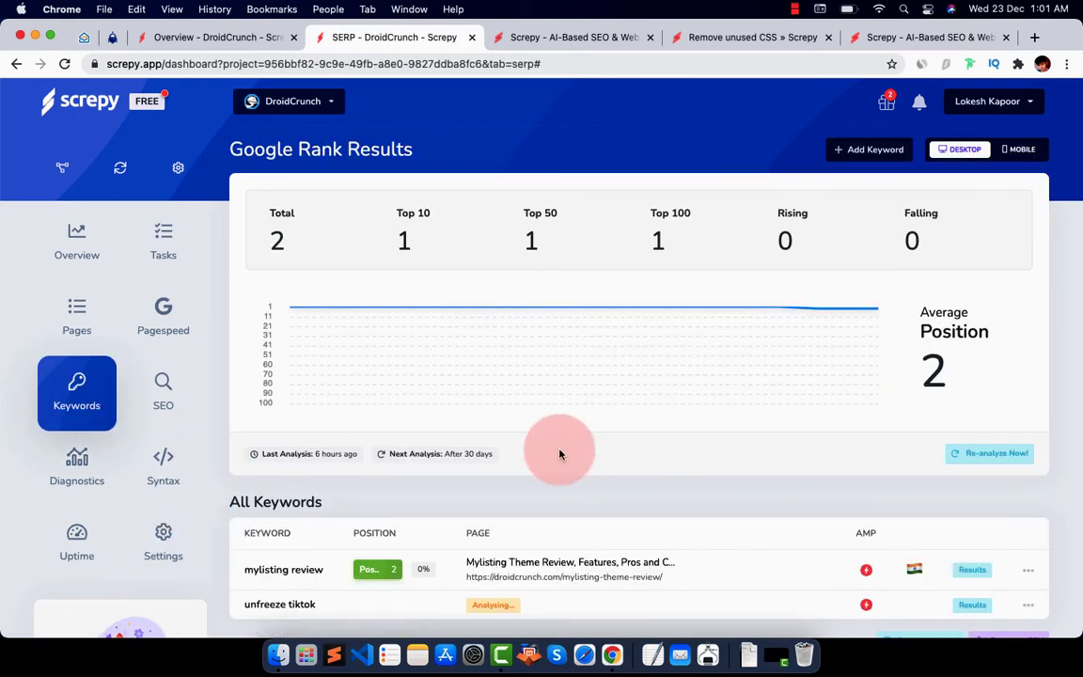
Look over the list of tracked keywords for the DroidCrunch project
scroll(559, 454, "down", 1)
scroll(560, 454, "down", 2)
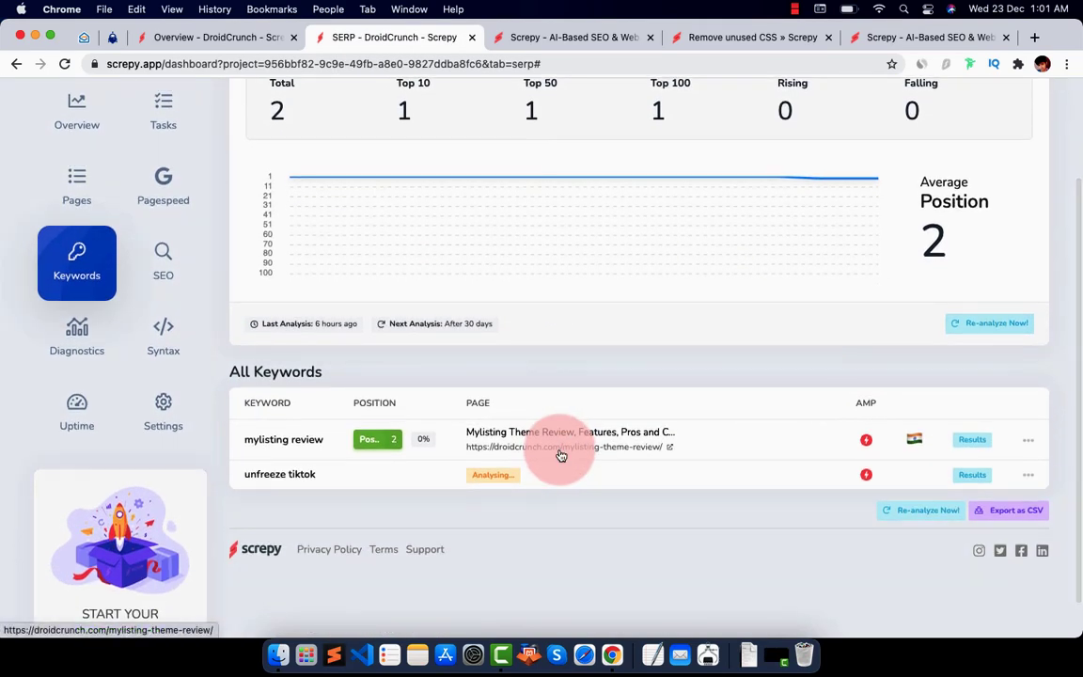
scroll(559, 454, "up", 3)
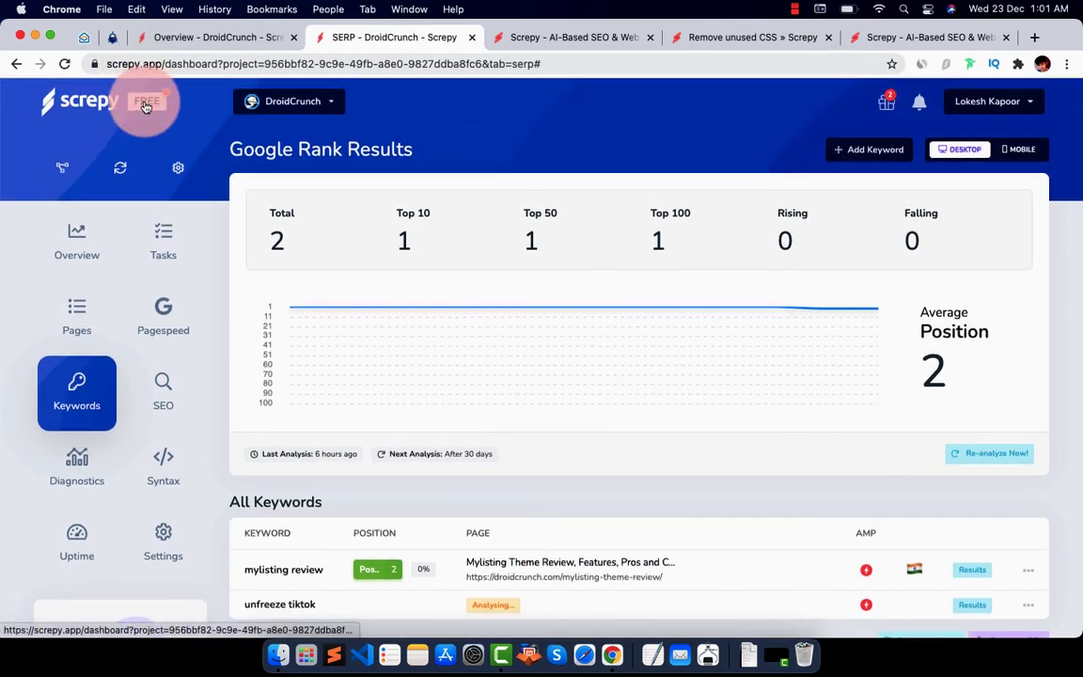
Check the list of available projects and the free plan's remaining projects, links and keywords
left_click(269, 104)
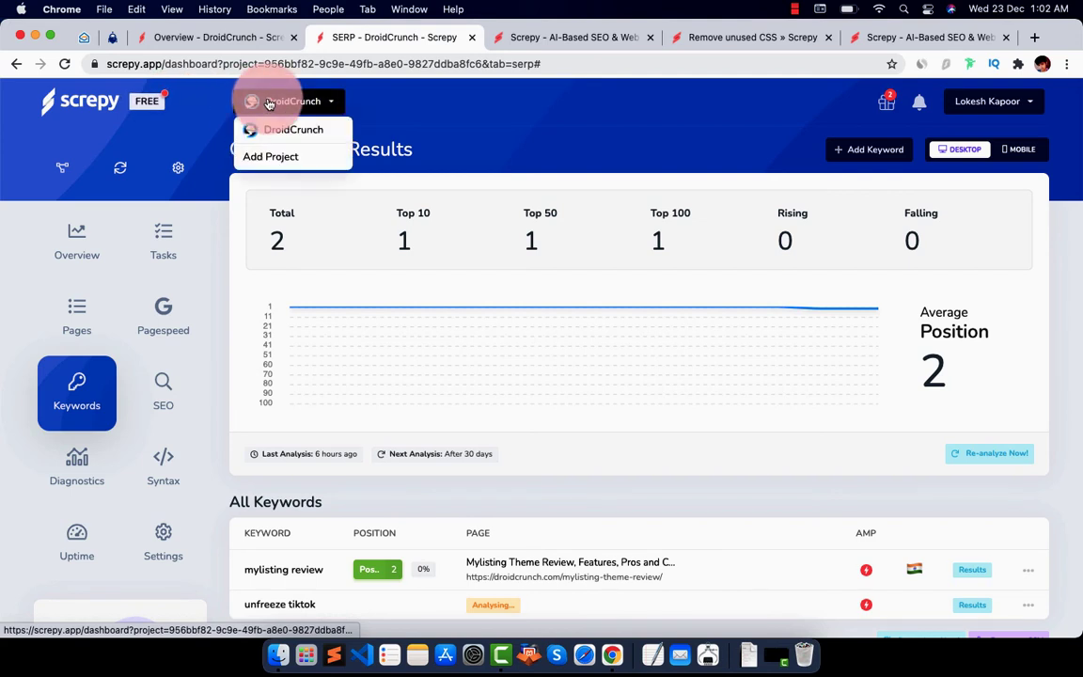
left_click(139, 102)
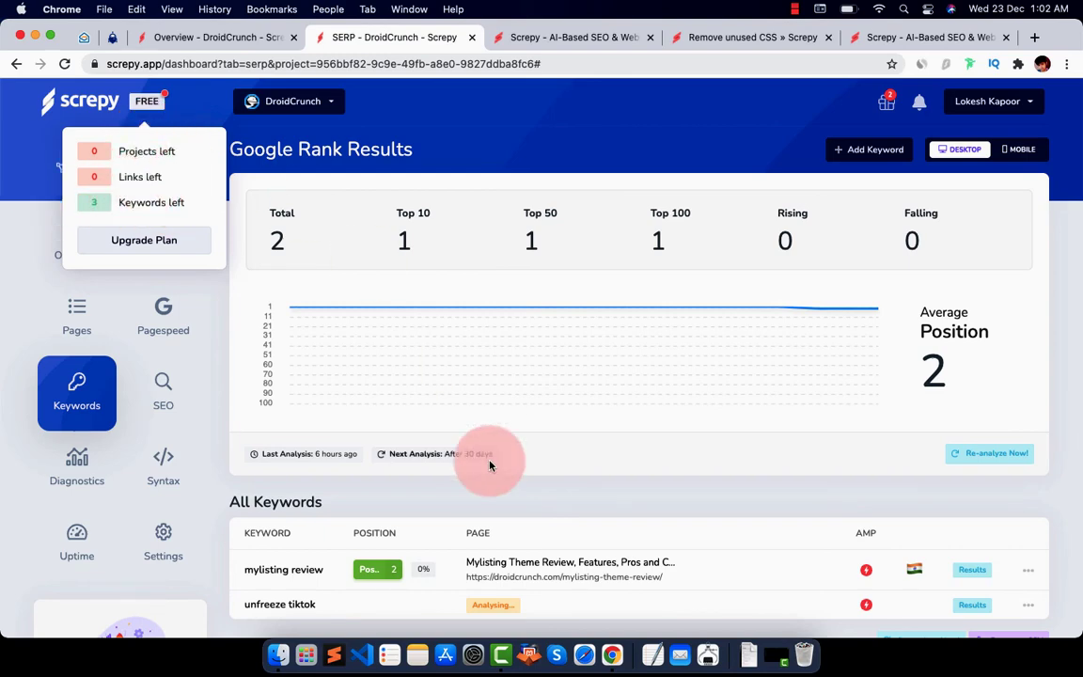
scroll(485, 458, "down", 3)
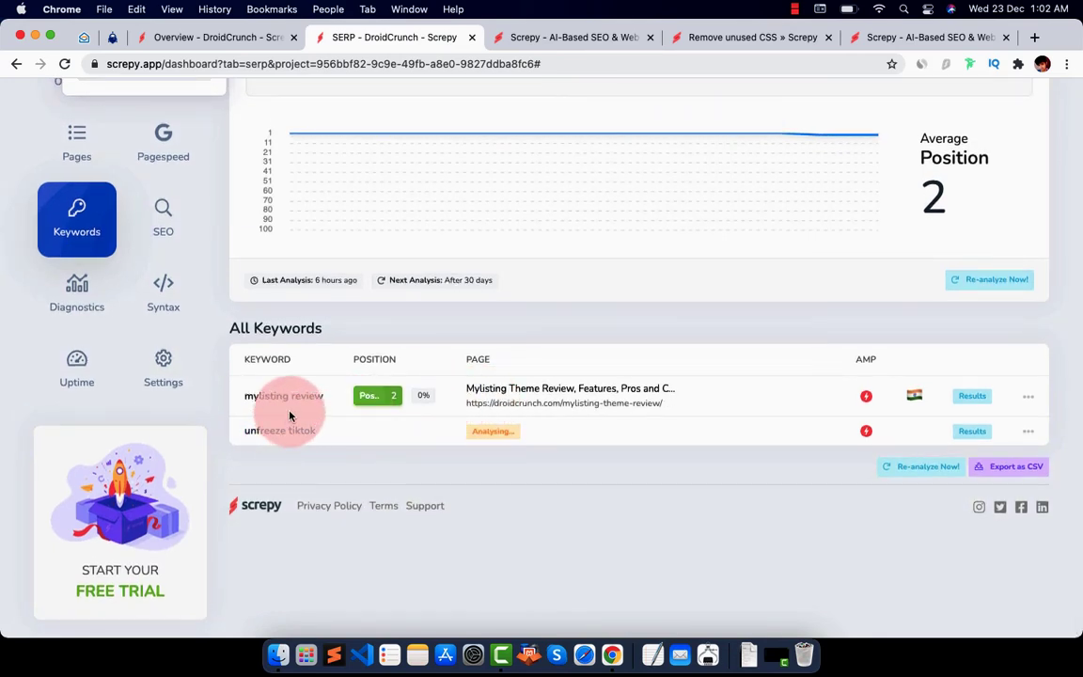
scroll(289, 414, "up", 3)
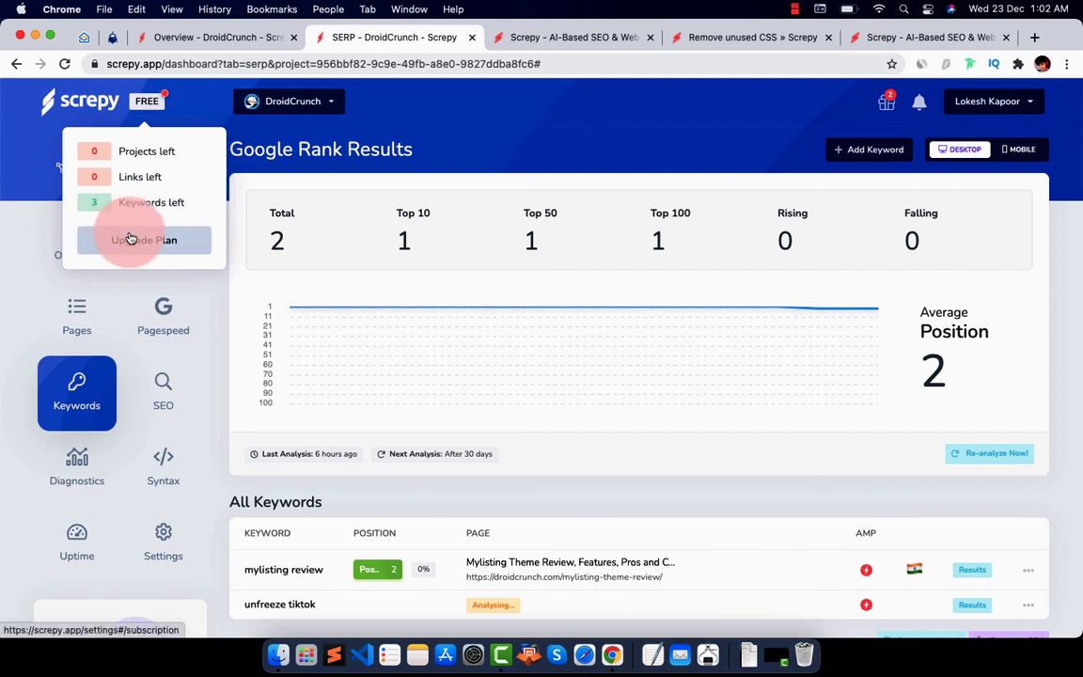
Open the plan upgrade options, then view the Lite plan's features and skim the full pricing comparison
left_click(131, 239)
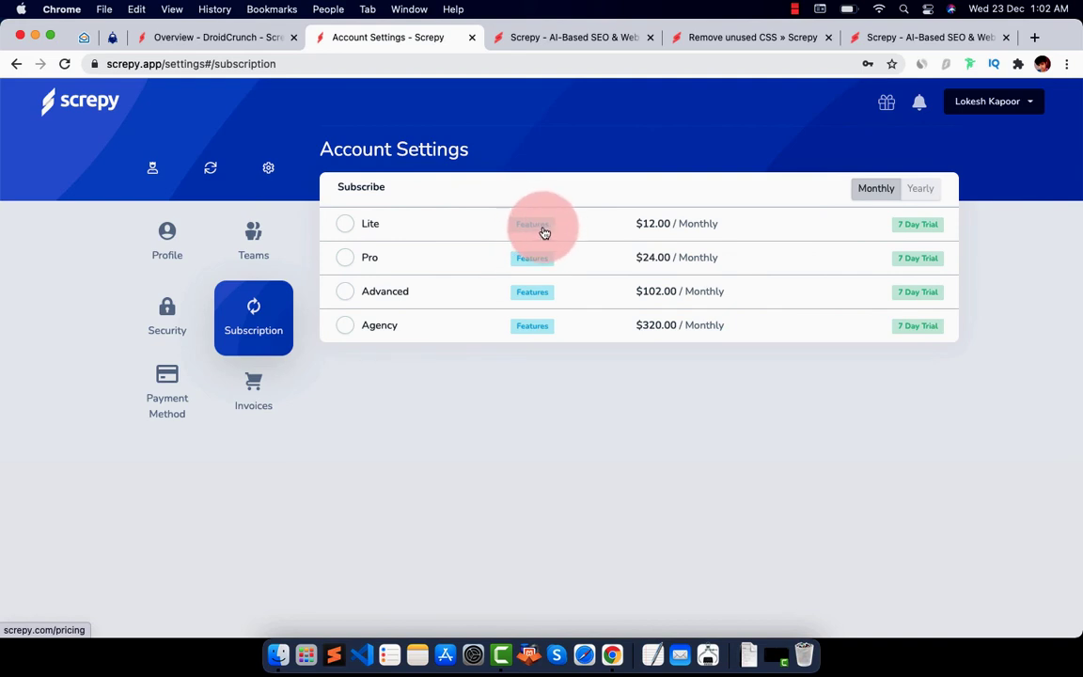
left_click(543, 231)
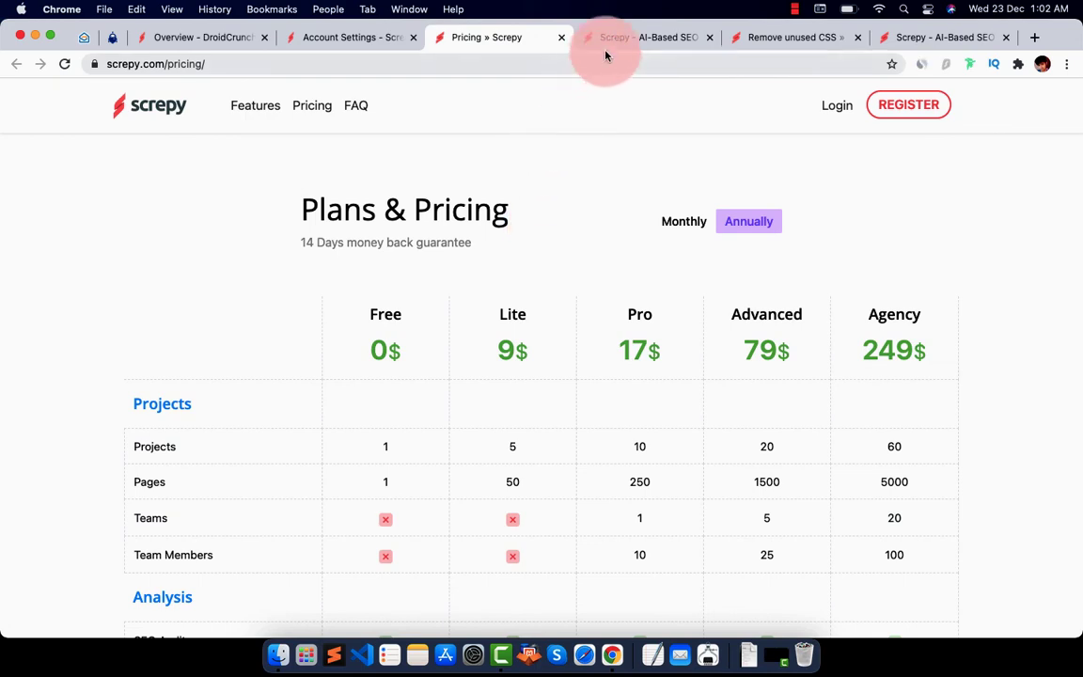
scroll(613, 294, "down", 2)
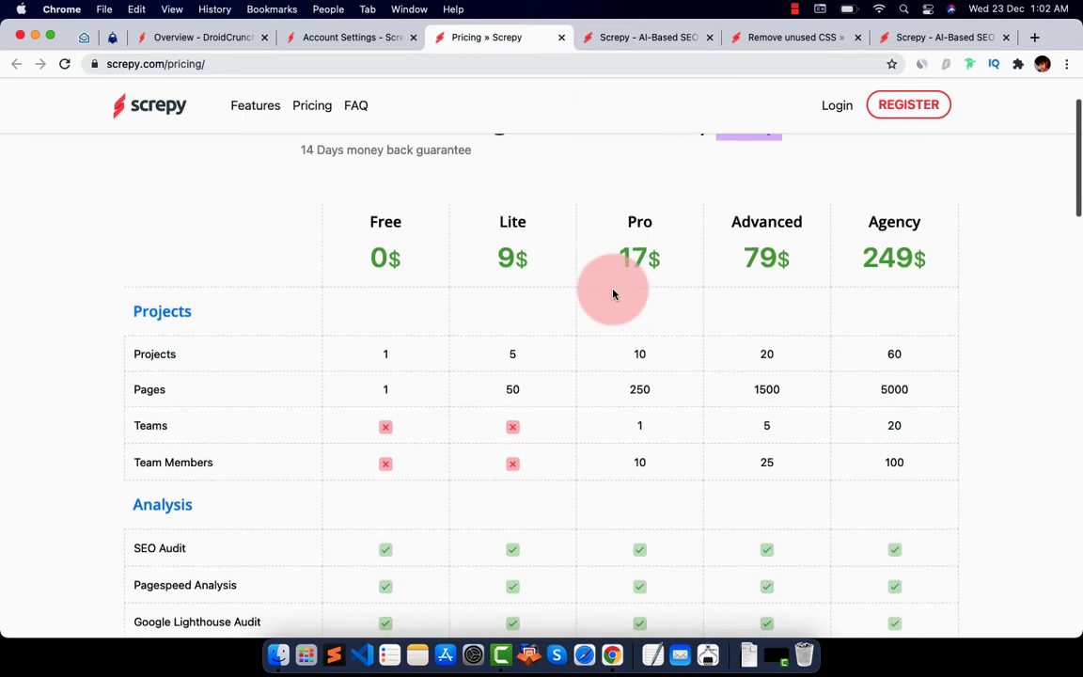
scroll(612, 294, "down", 12)
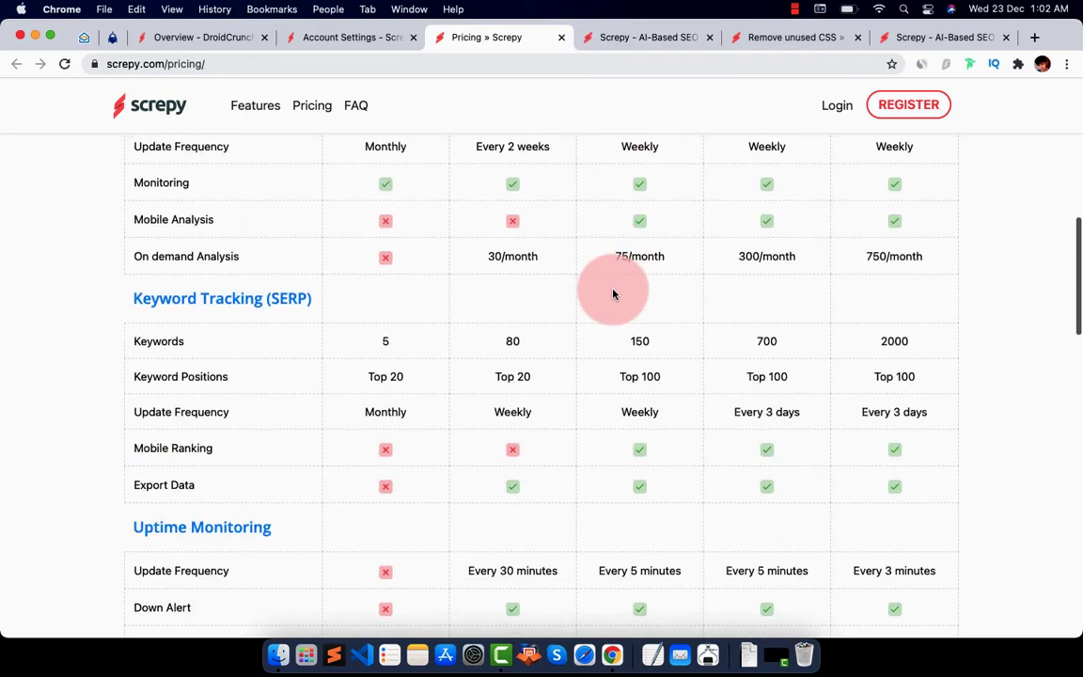
scroll(1003, 266, "up", 12)
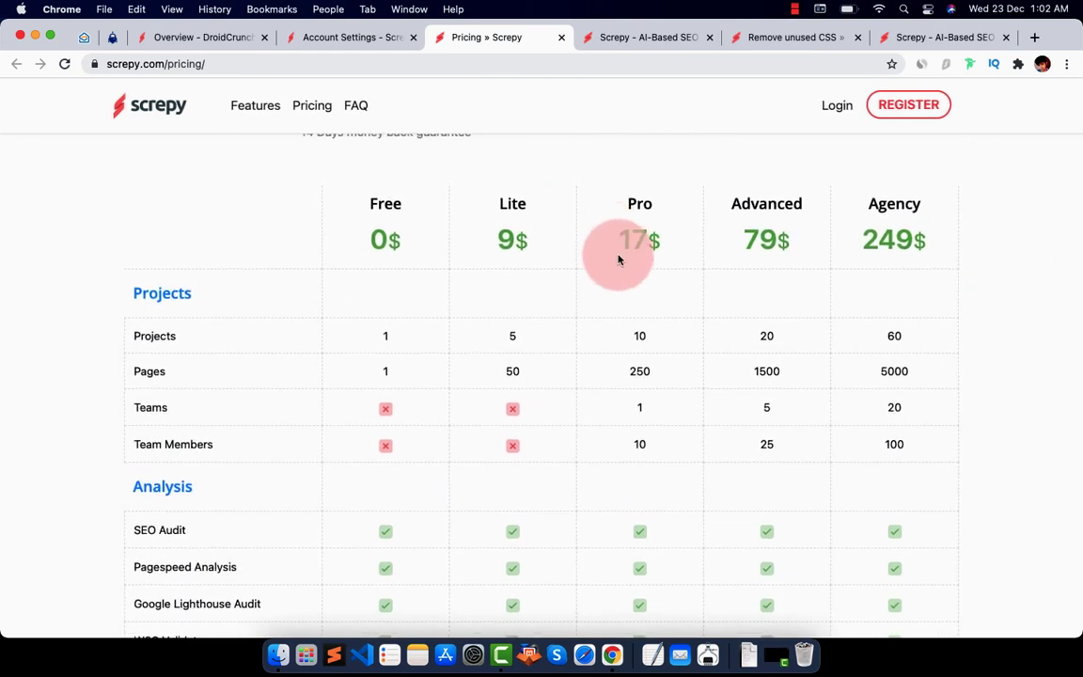
Examine the pricing table's project, analysis and keyword tracking limits, focusing on the Pro plan
scroll(619, 259, "down", 1)
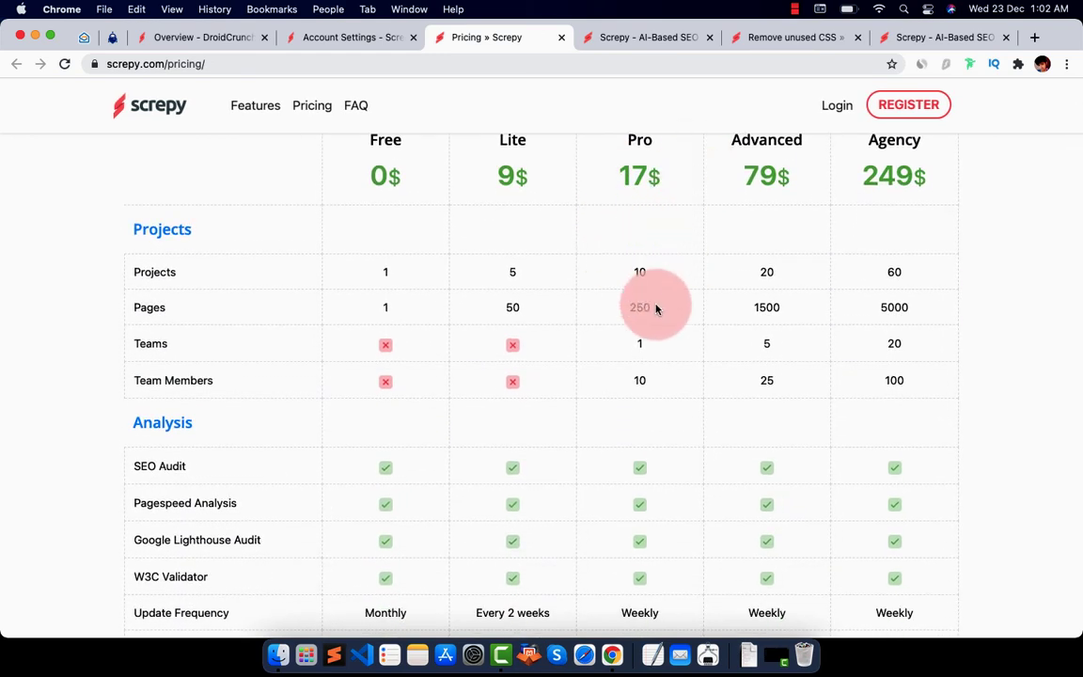
scroll(656, 308, "down", 1)
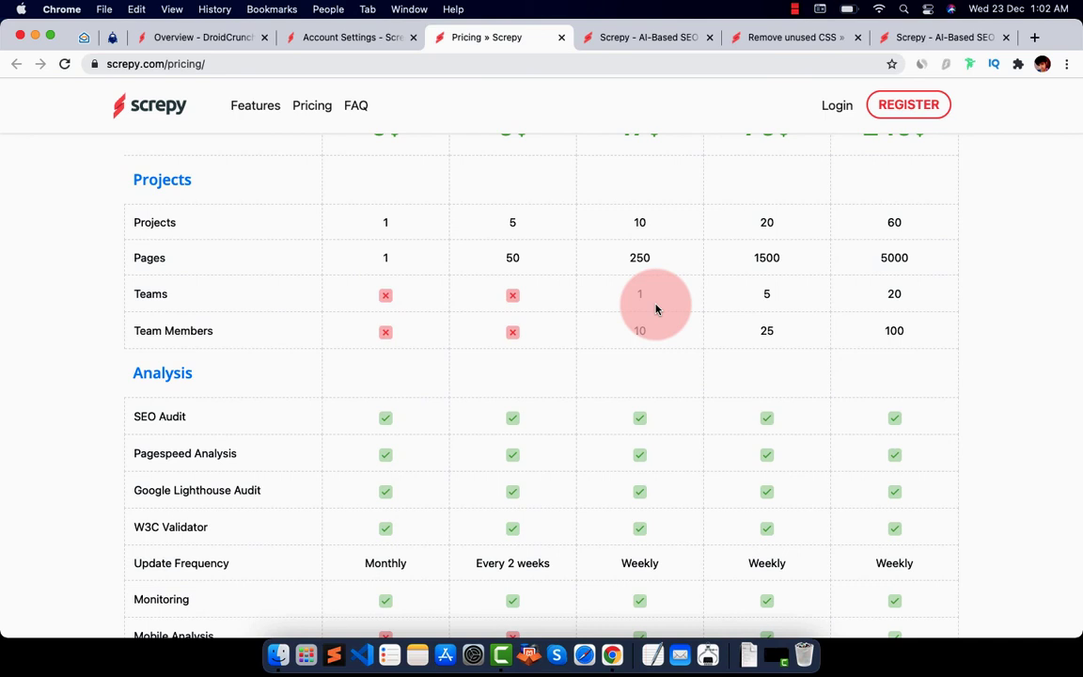
scroll(657, 303, "down", 2)
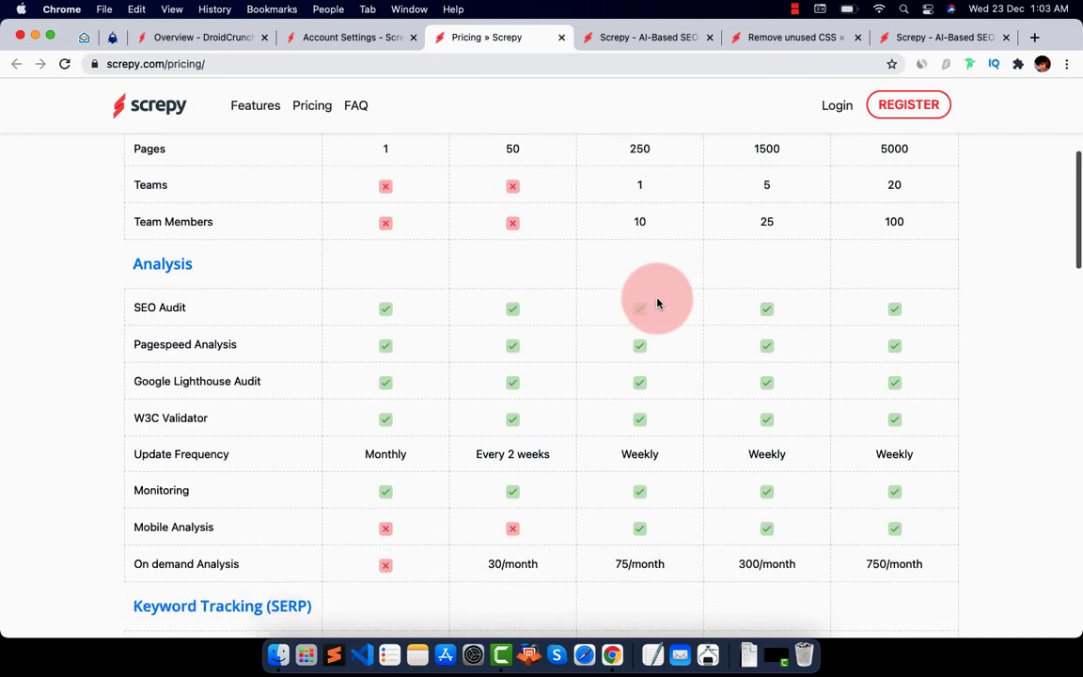
scroll(651, 223, "down", 1)
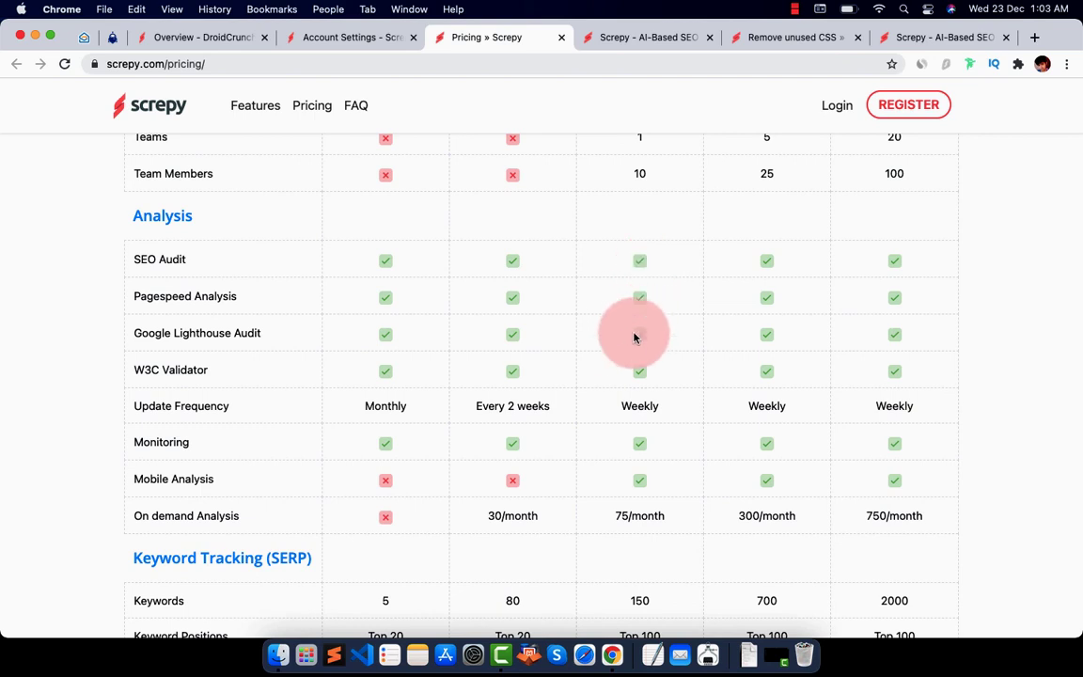
scroll(631, 360, "down", 1)
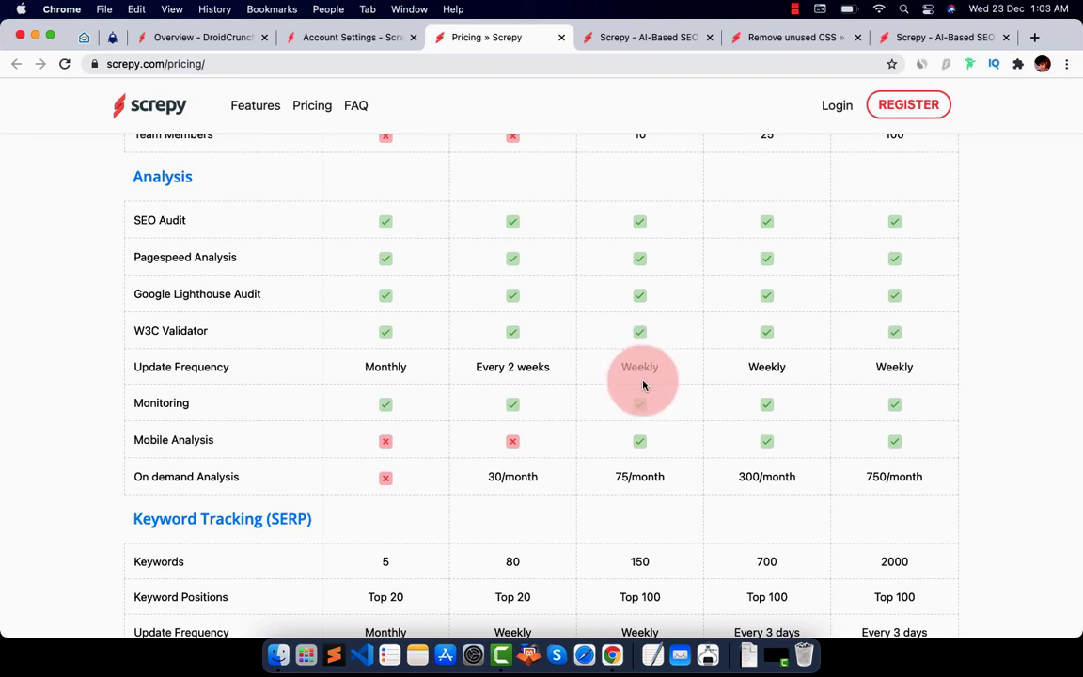
scroll(640, 382, "down", 2)
scroll(665, 333, "down", 1)
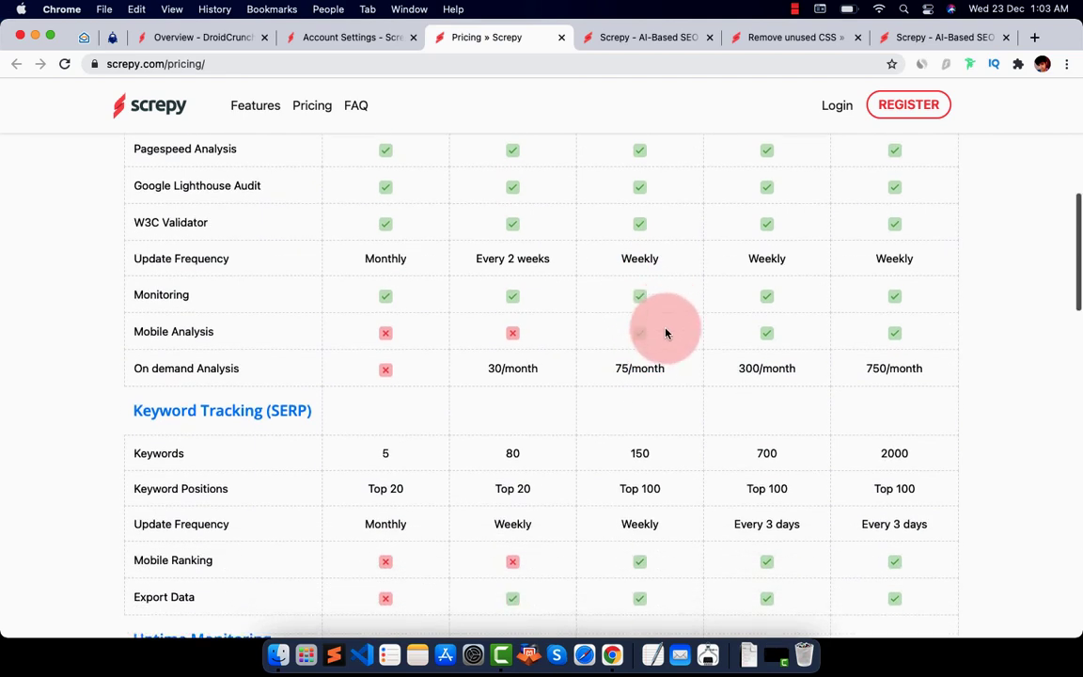
scroll(664, 324, "down", 1)
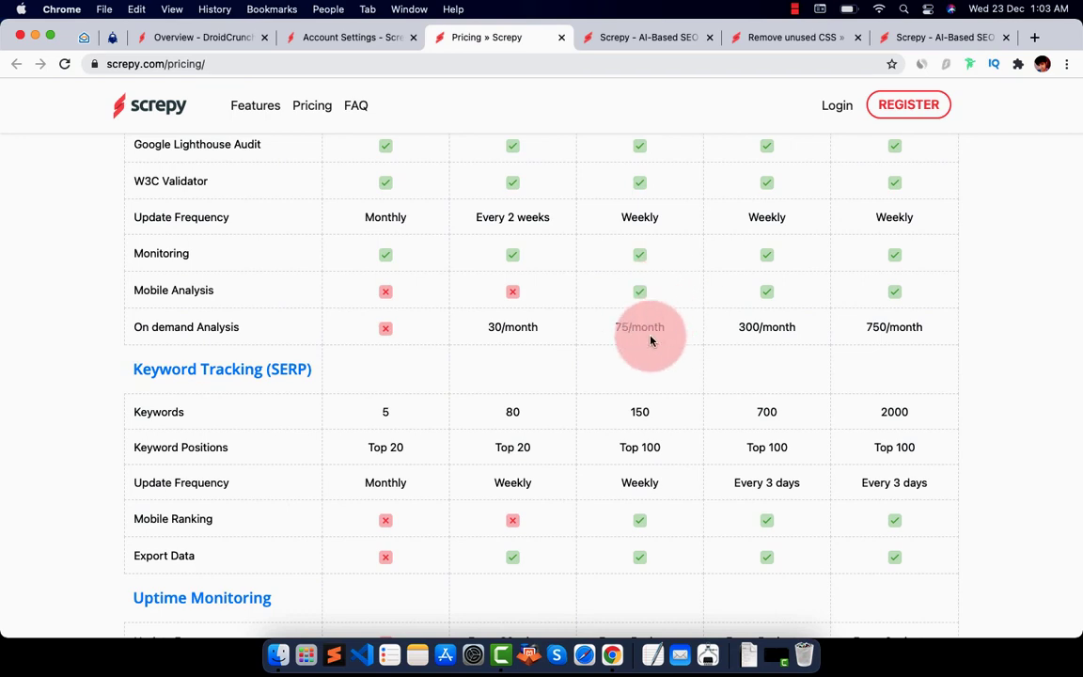
scroll(660, 350, "down", 1)
scroll(661, 350, "down", 2)
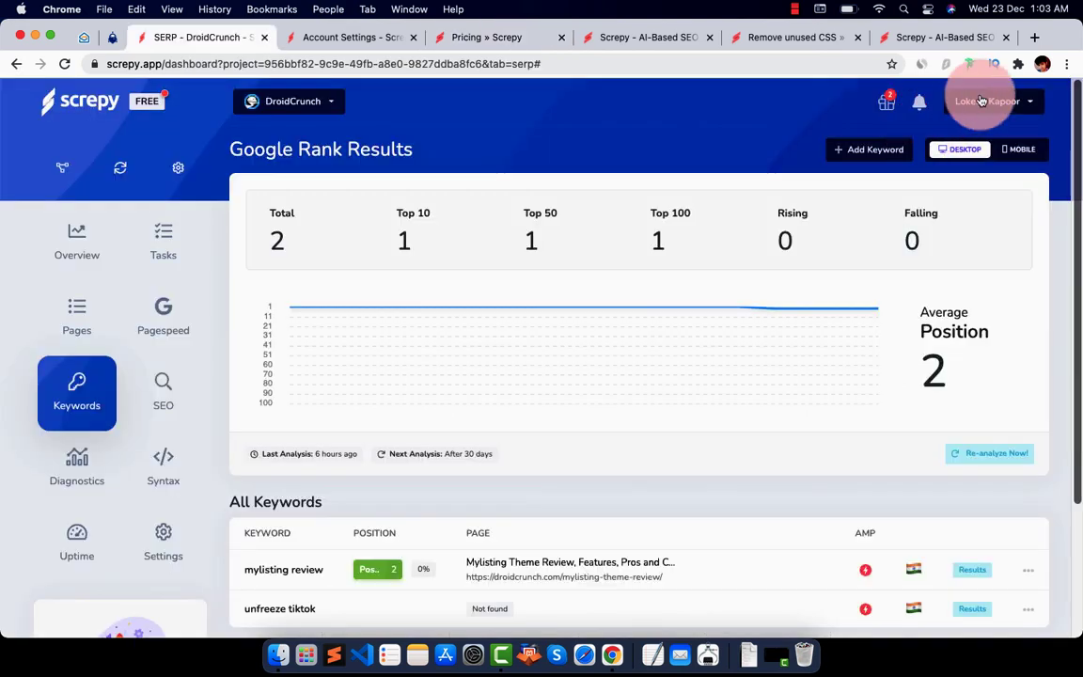
Return to the DroidCrunch keyword rankings and open the account options
left_click(983, 100)
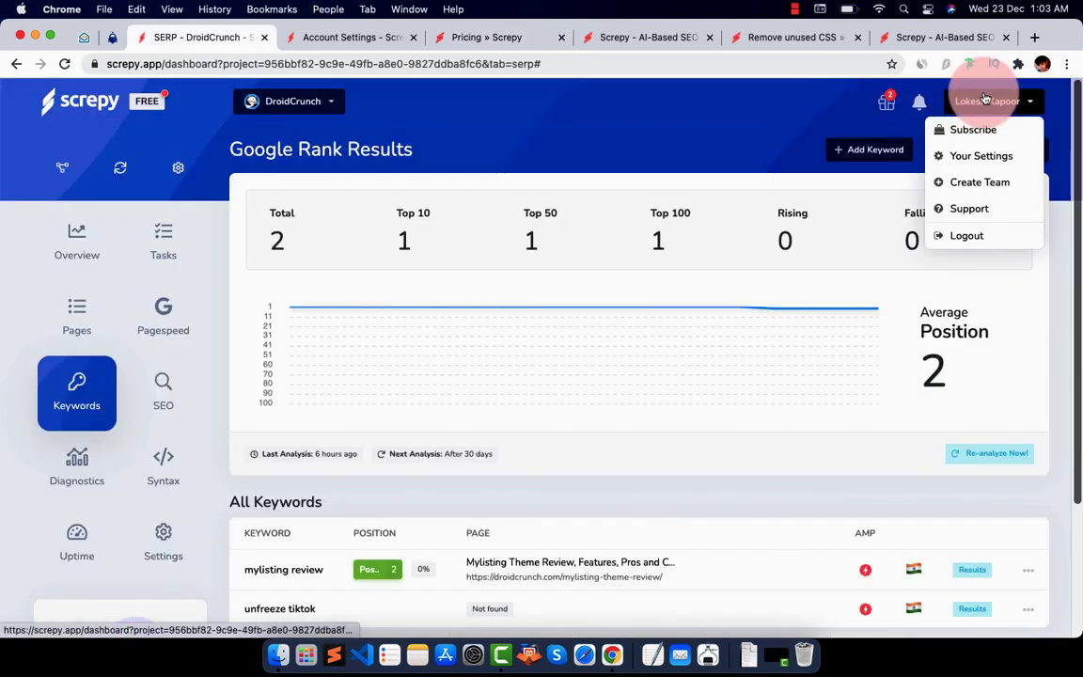